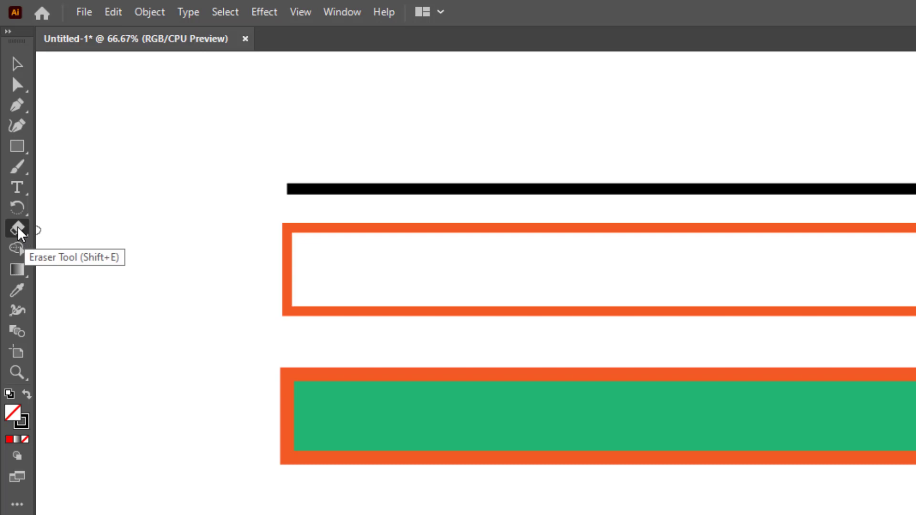
# Switch to the Scissors Tool from the Eraser tool flyout
pyautogui.click(17, 229)
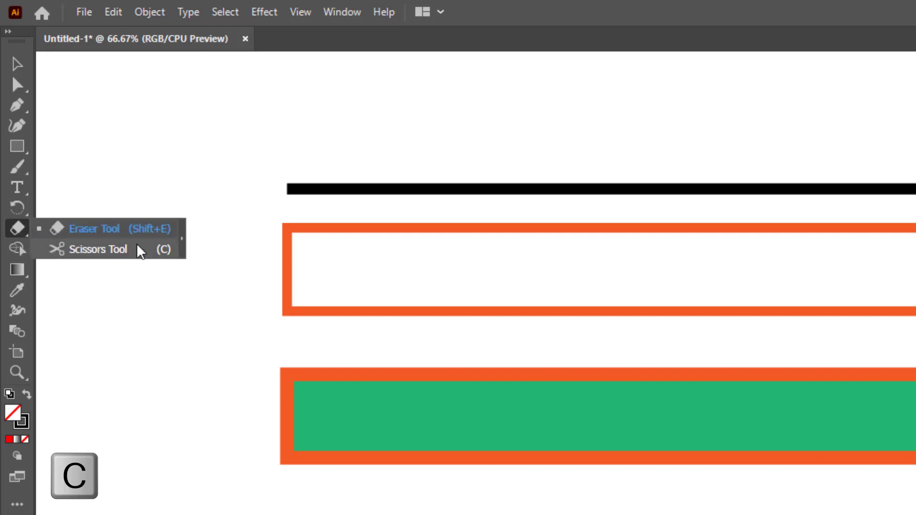
pyautogui.click(168, 249)
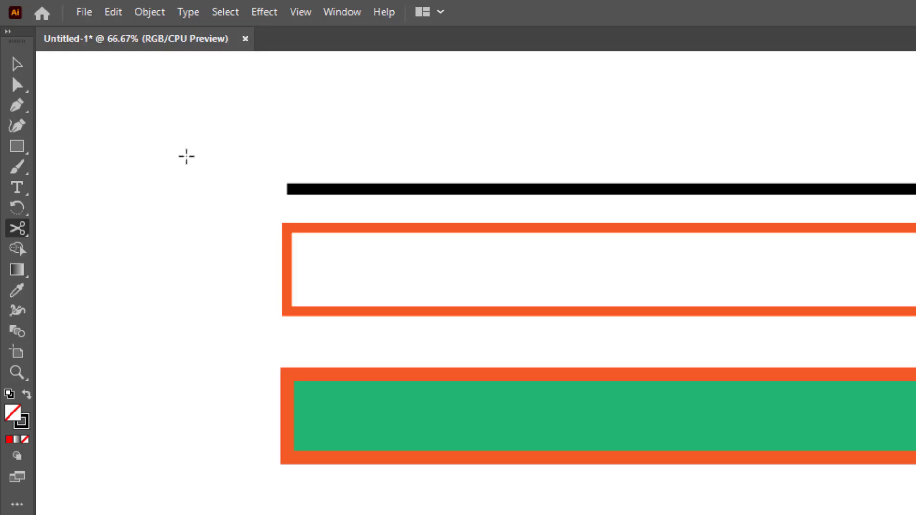
# Dismiss the Scissors alert from an empty-canvas click, then cut the black line near its middle
pyautogui.click(508, 117)
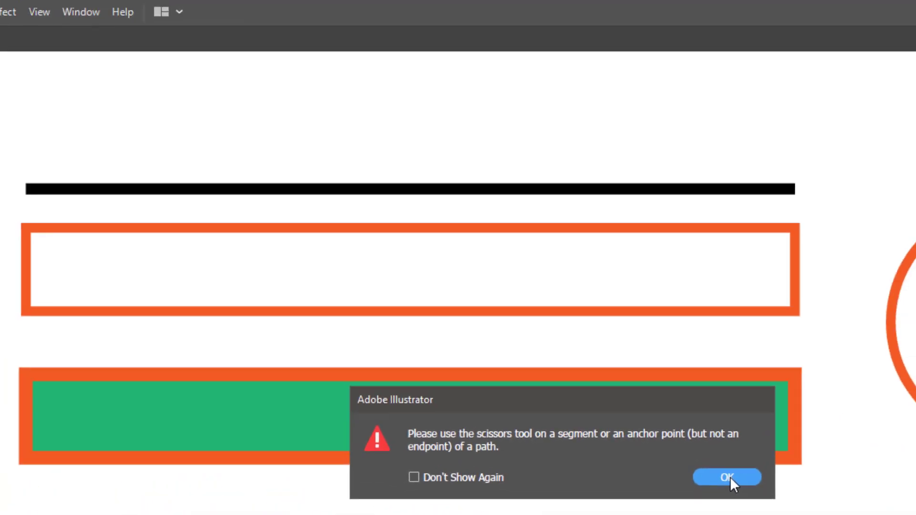
pyautogui.click(801, 274)
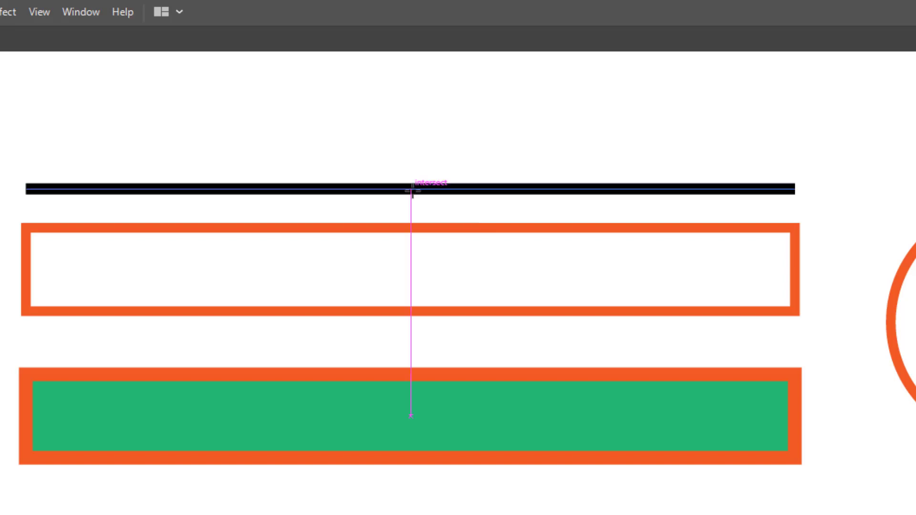
pyautogui.click(390, 188)
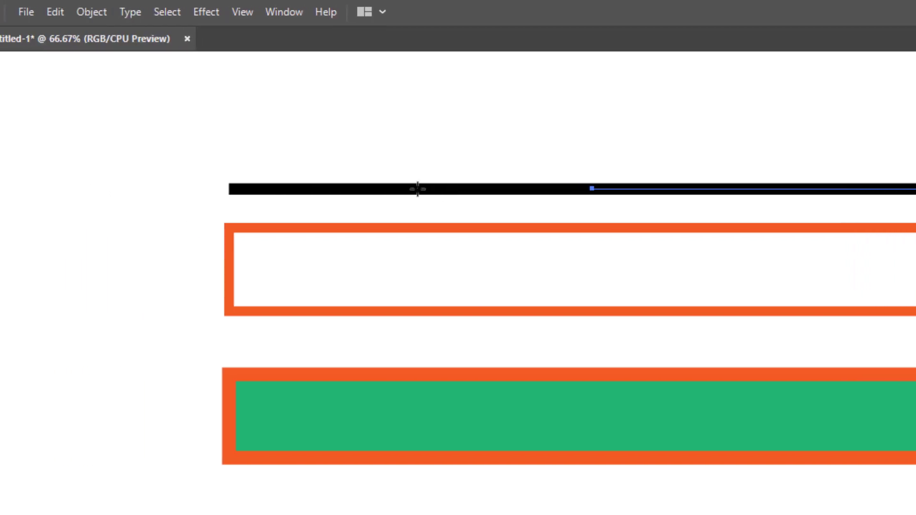
# Move the black line's halves apart, the left up-left and the right up-right
pyautogui.click(15, 63)
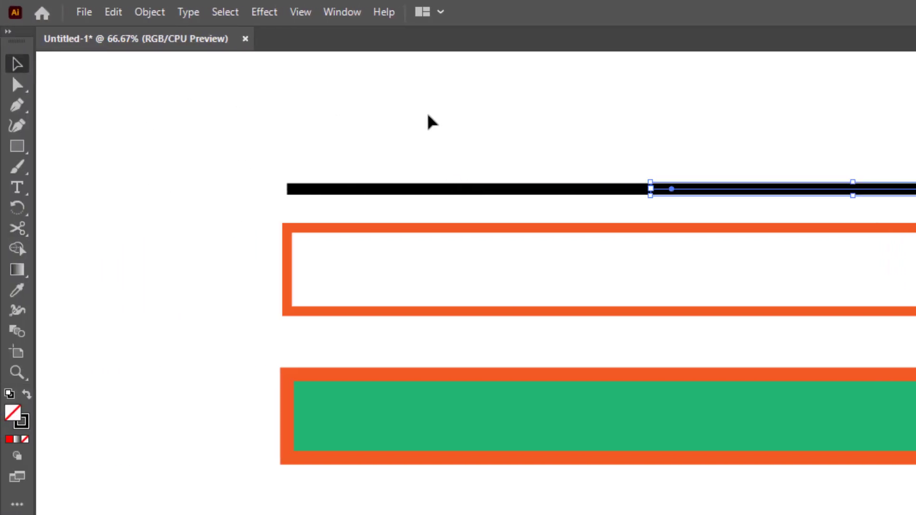
pyautogui.click(494, 170)
pyautogui.moveTo(509, 190); pyautogui.dragTo(464, 166)
pyautogui.click(532, 204)
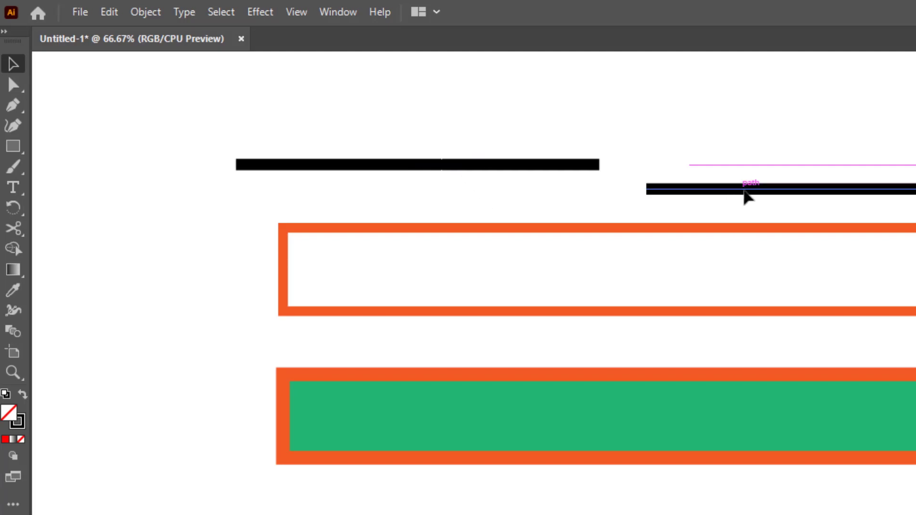
pyautogui.moveTo(745, 190); pyautogui.dragTo(664, 123)
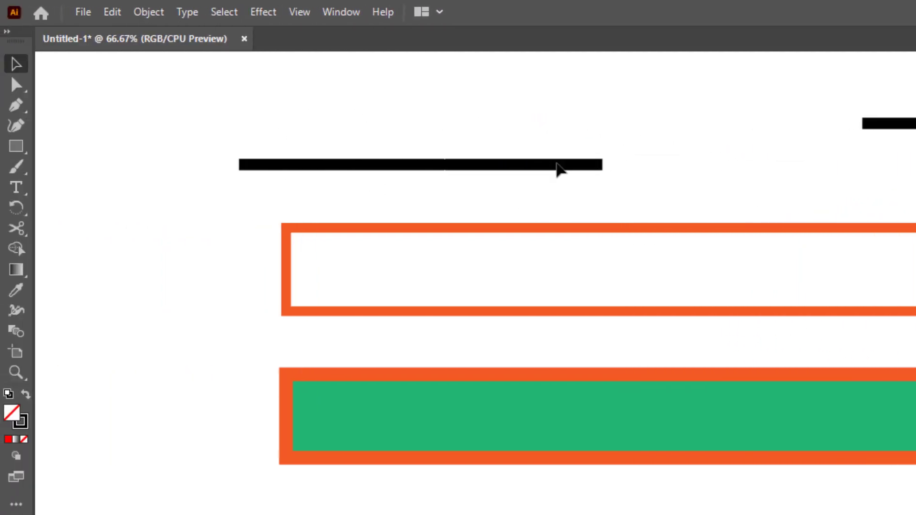
# Cut the left line piece at two points into three shorter segments
pyautogui.click(77, 166)
pyautogui.click(17, 228)
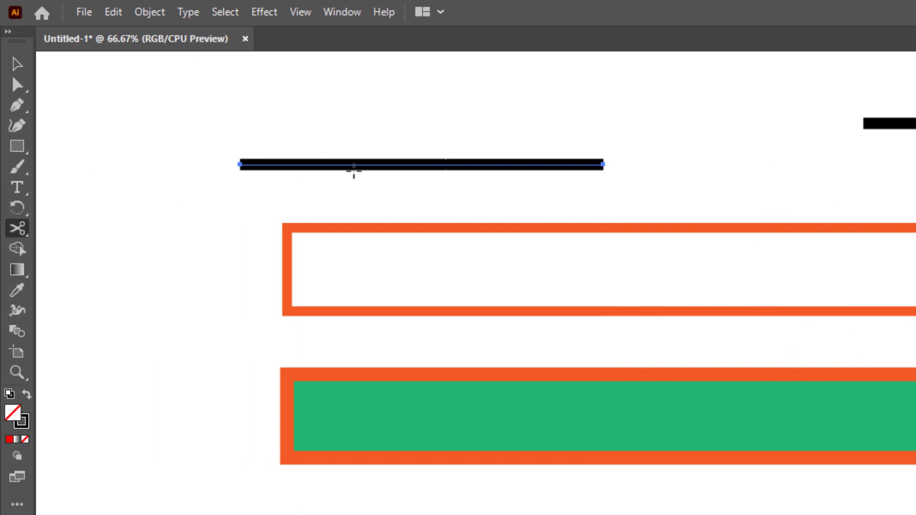
pyautogui.click(358, 165)
pyautogui.click(521, 165)
# Spread the three cut line pieces apart and select the orange outlined rectangle
pyautogui.click(17, 65)
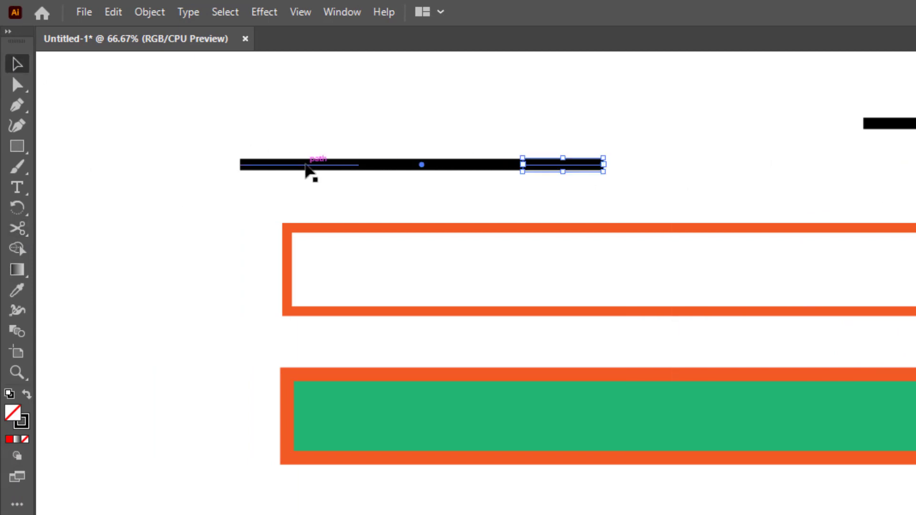
pyautogui.moveTo(307, 168); pyautogui.dragTo(218, 117)
pyautogui.moveTo(466, 169); pyautogui.dragTo(443, 134)
pyautogui.moveTo(544, 167); pyautogui.dragTo(543, 179)
pyautogui.moveTo(251, 239); pyautogui.dragTo(235, 274)
pyautogui.press('c')
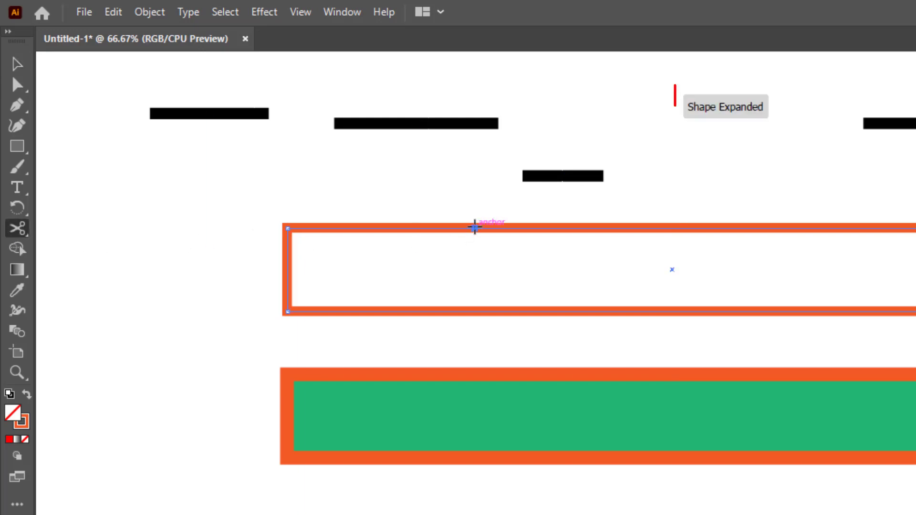
# Cut the orange rectangle's top edge and pull the new end points apart to open it
pyautogui.click(474, 228)
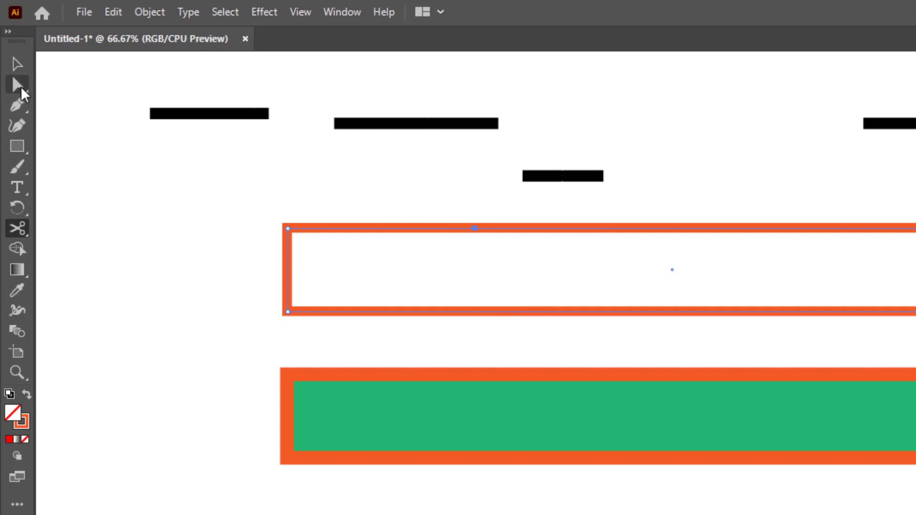
pyautogui.click(21, 88)
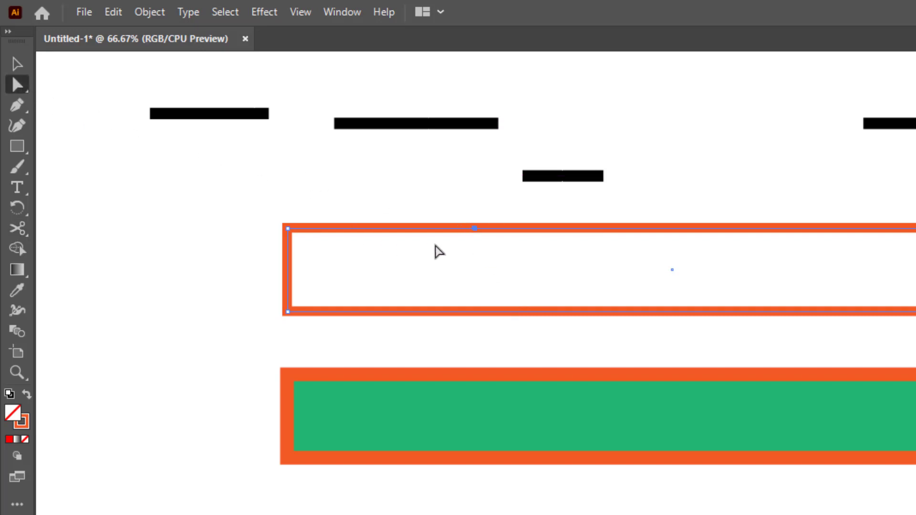
pyautogui.click(449, 214)
pyautogui.click(453, 228)
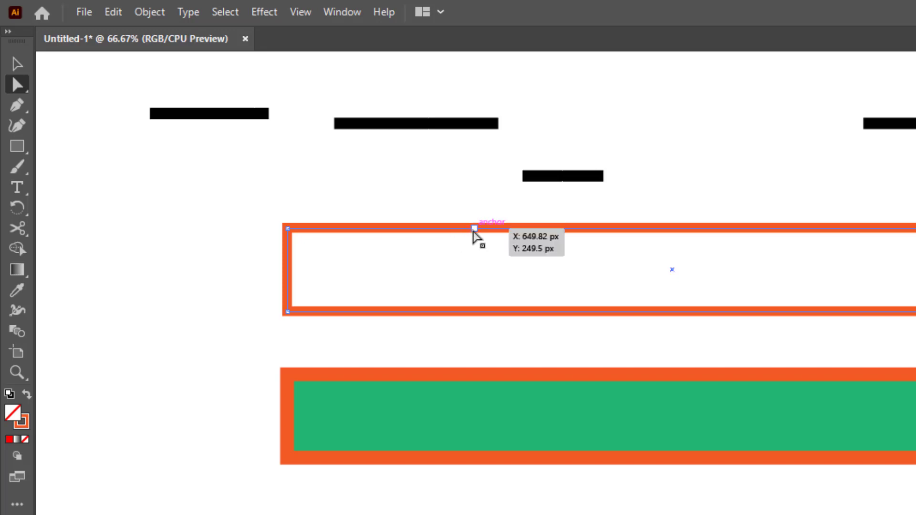
pyautogui.moveTo(475, 229); pyautogui.dragTo(529, 201)
pyautogui.moveTo(475, 229); pyautogui.dragTo(400, 190)
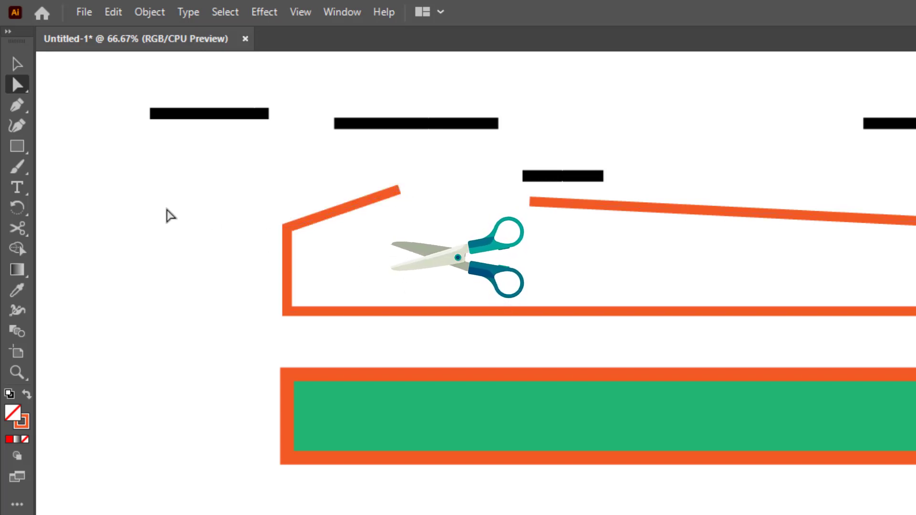
pyautogui.press('c')
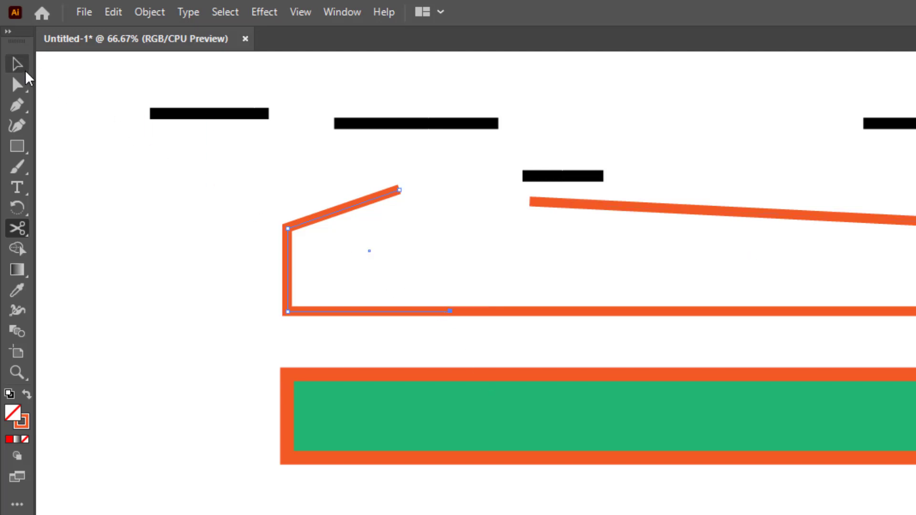
# Move the left orange piece further left and the right piece up and right
pyautogui.click(18, 63)
pyautogui.click(135, 190)
pyautogui.moveTo(280, 314); pyautogui.dragTo(236, 315)
pyautogui.click(221, 380)
pyautogui.moveTo(565, 311); pyautogui.dragTo(622, 244)
pyautogui.click(586, 358)
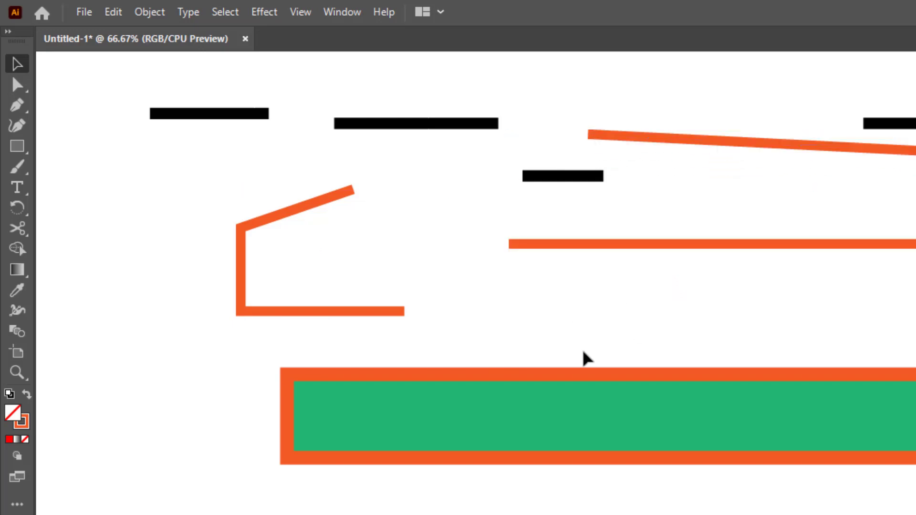
# Cut the green rectangle's top edge with the Scissors tool
pyautogui.click(566, 388)
pyautogui.press('c')
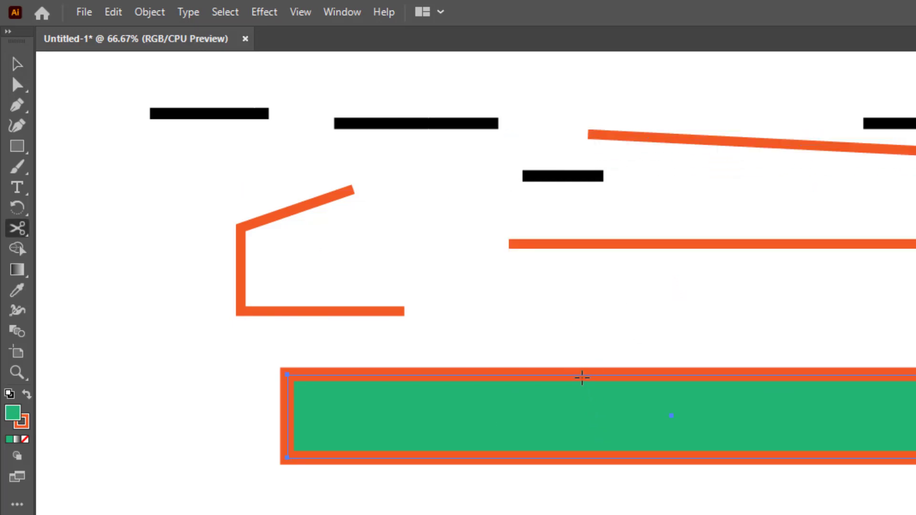
pyautogui.click(580, 375)
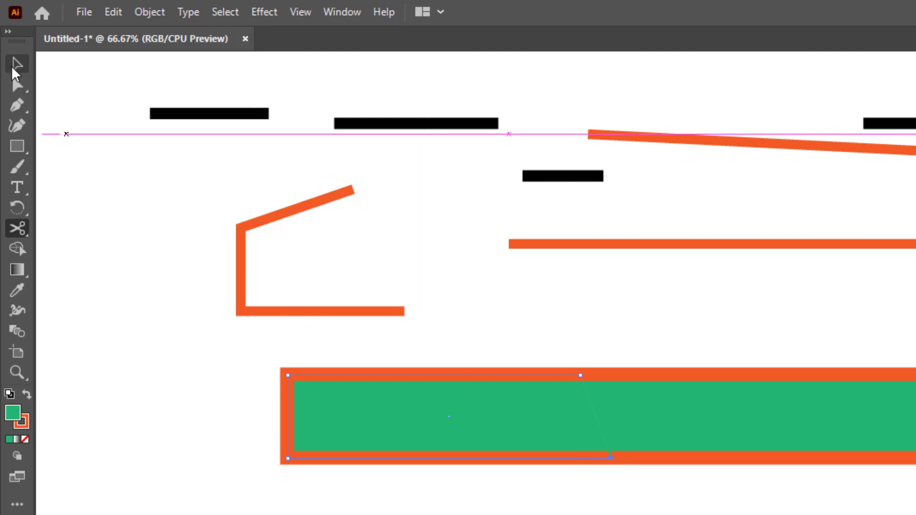
pyautogui.click(16, 64)
pyautogui.click(270, 435)
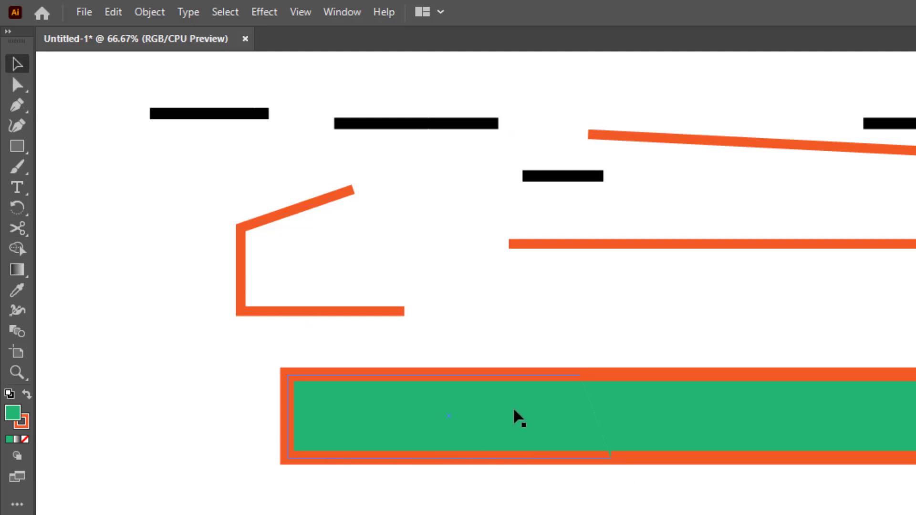
# Zoom in on the cut, move the green shape's left half up-left, and reselect it
pyautogui.press('z')
pyautogui.moveTo(542, 351); pyautogui.dragTo(653, 496)
pyautogui.press('v')
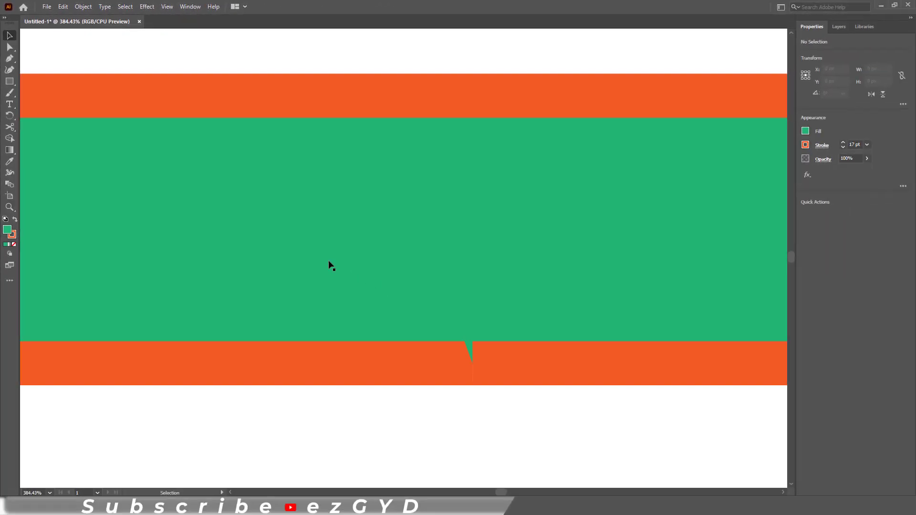
pyautogui.moveTo(276, 249); pyautogui.dragTo(207, 207)
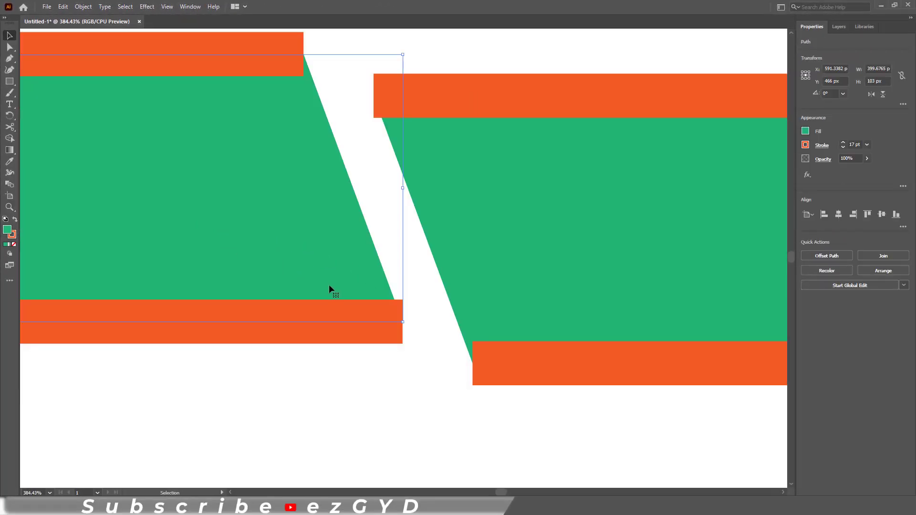
pyautogui.click(315, 405)
pyautogui.click(238, 167)
# Join the left half's path closed along its cut edge, then zoom back out
pyautogui.click(83, 7)
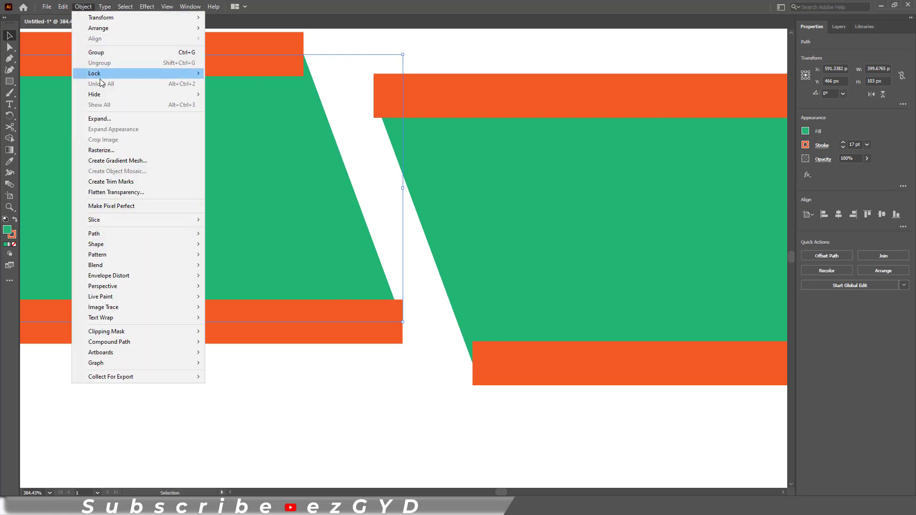
pyautogui.moveTo(119, 234)
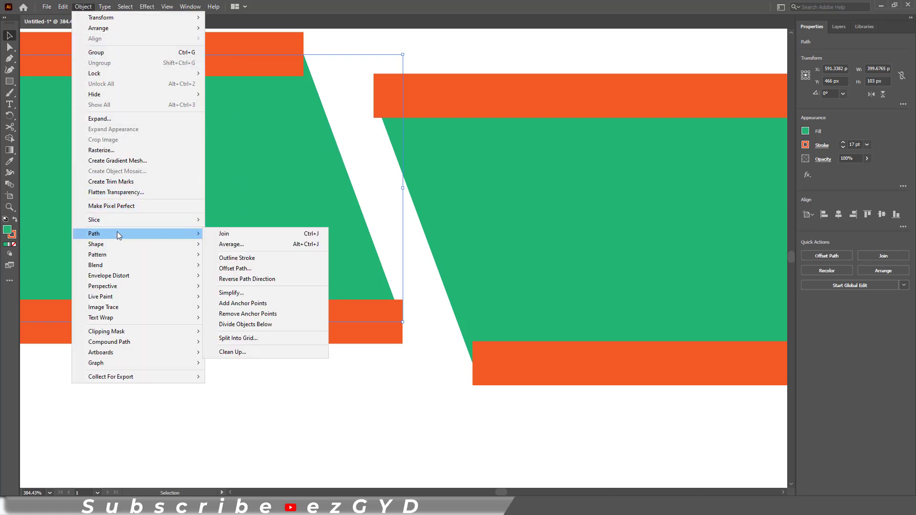
pyautogui.click(315, 238)
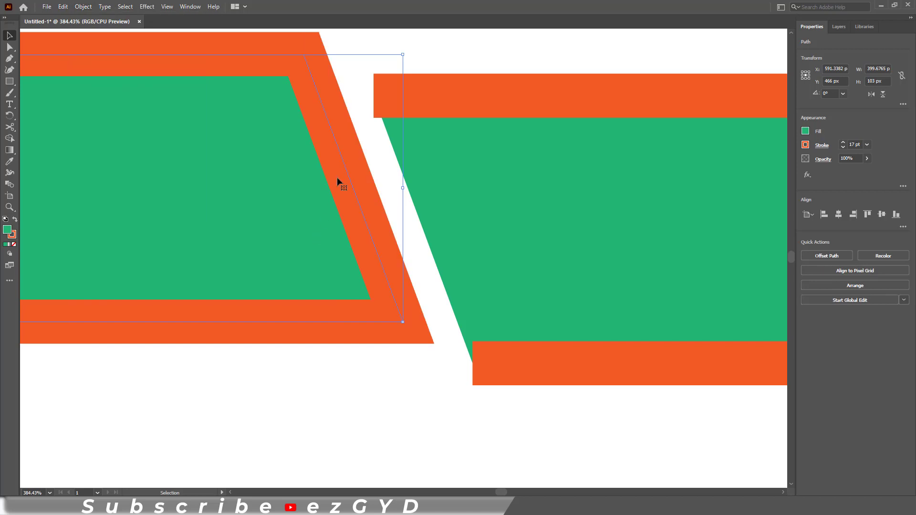
pyautogui.click(396, 426)
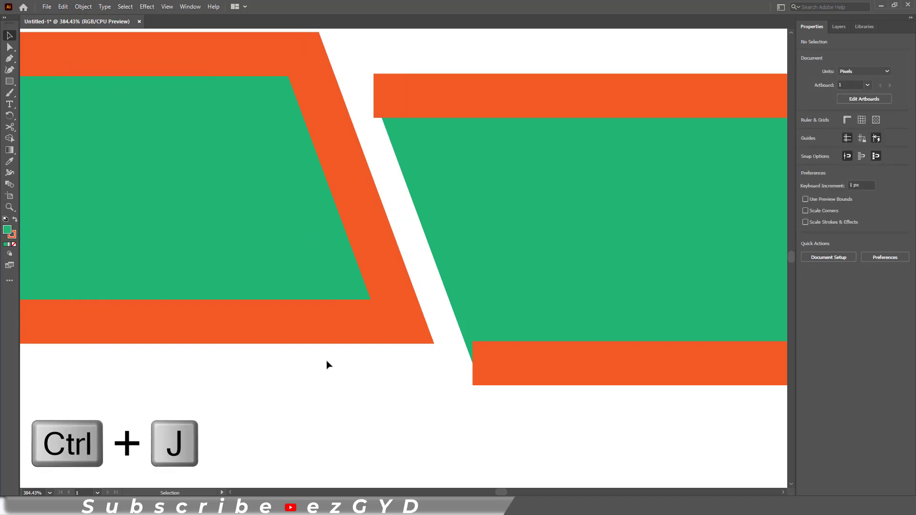
pyautogui.hotkey('ctrl', '-')
pyautogui.hotkey('ctrl', '-')
pyautogui.hotkey('ctrl', '-')
pyautogui.hotkey('ctrl', '-')
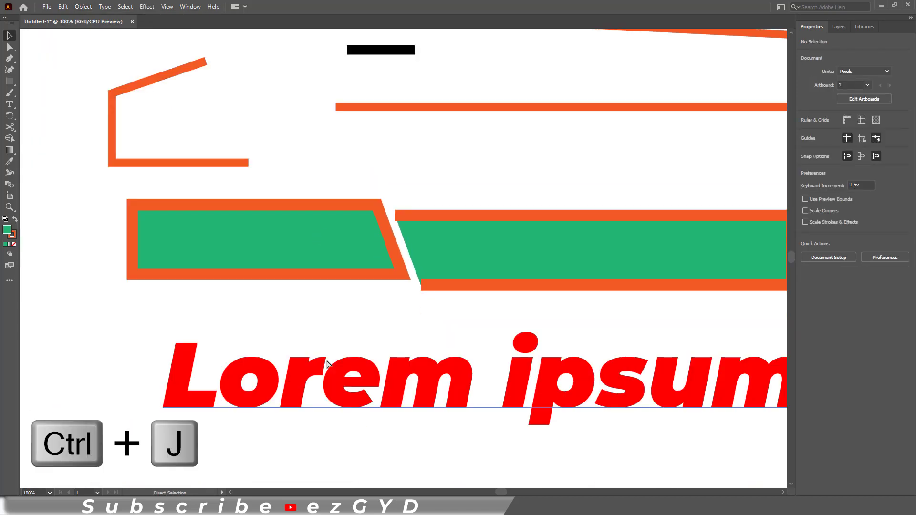
# Cut the orange circle at its top and bottom anchor points
pyautogui.moveTo(305, 327); pyautogui.dragTo(194, 306)
pyautogui.moveTo(501, 224); pyautogui.dragTo(175, 321)
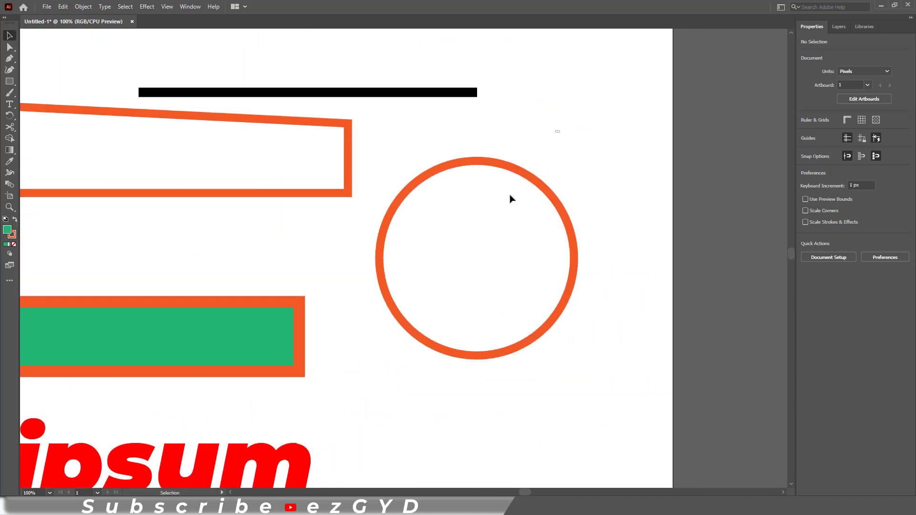
pyautogui.click(511, 198)
pyautogui.click(9, 127)
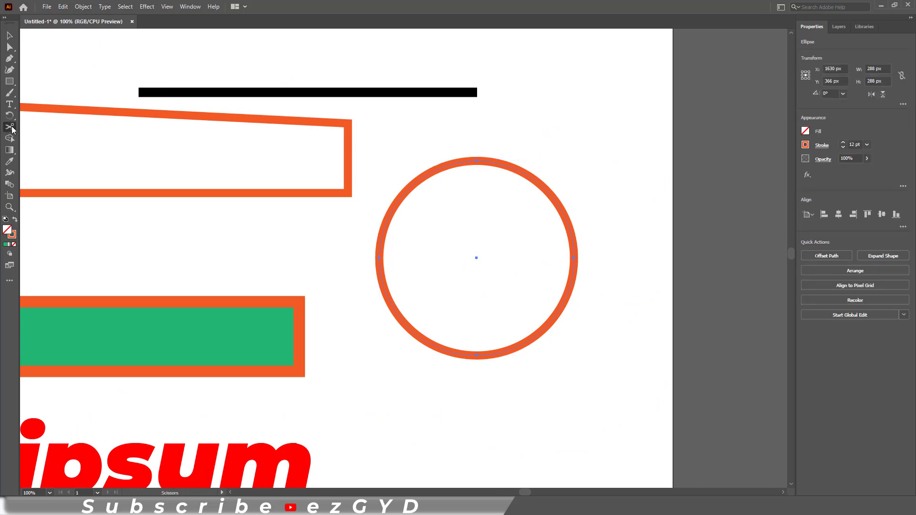
pyautogui.click(476, 160)
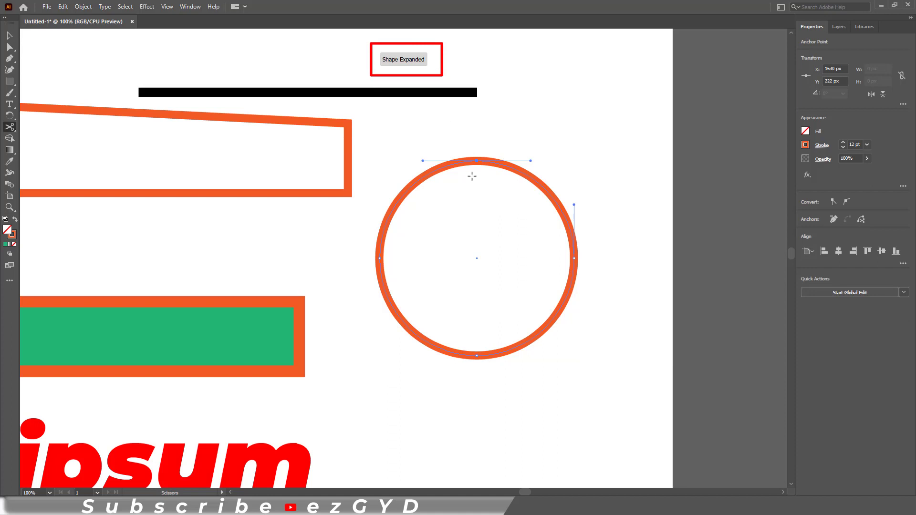
pyautogui.click(477, 355)
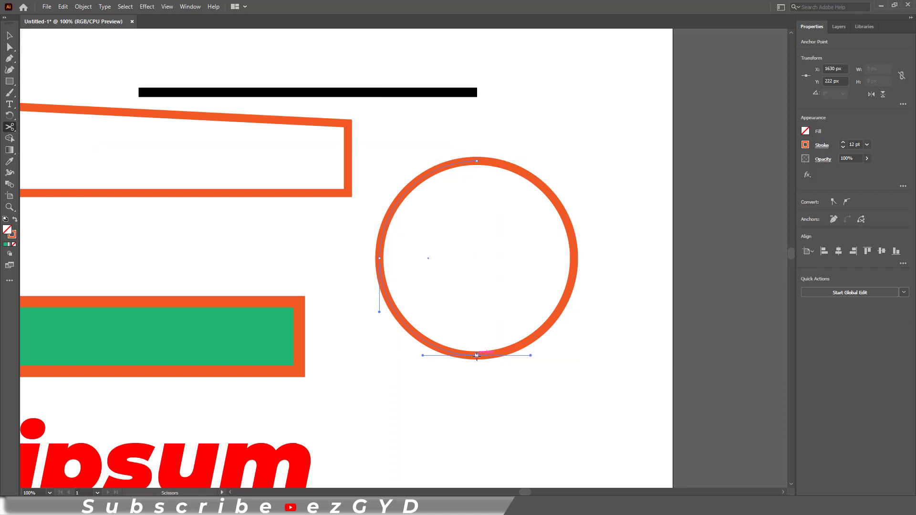
# Pull the circle's halves apart and fill the left half with teal
pyautogui.click(11, 37)
pyautogui.click(523, 182)
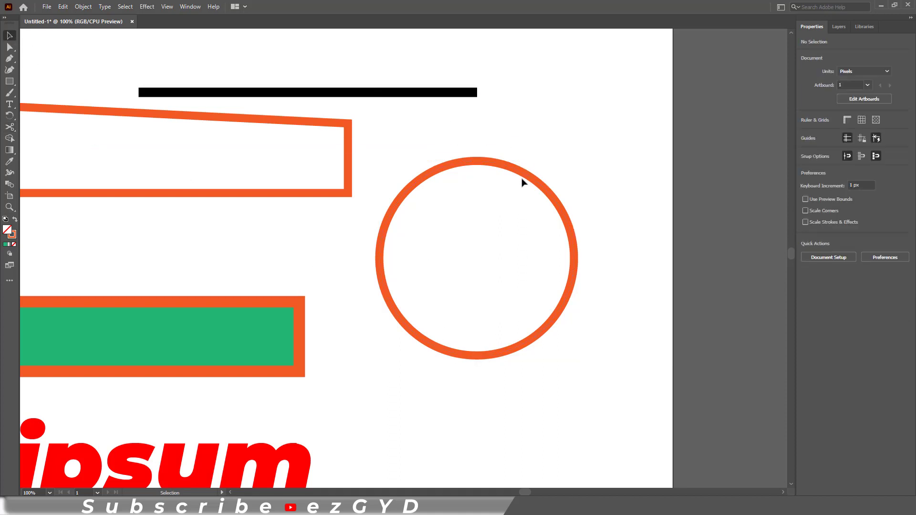
pyautogui.moveTo(573, 186); pyautogui.dragTo(600, 206)
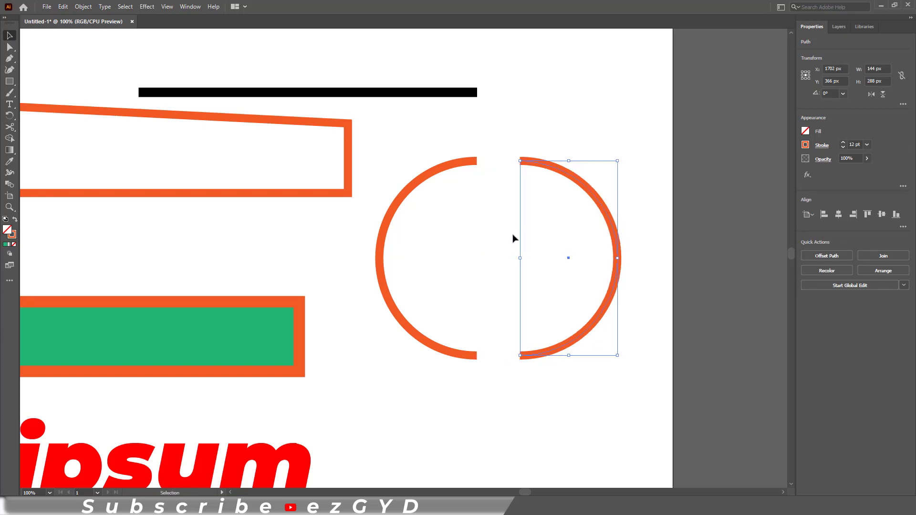
pyautogui.moveTo(381, 246); pyautogui.dragTo(350, 256)
pyautogui.click(805, 131)
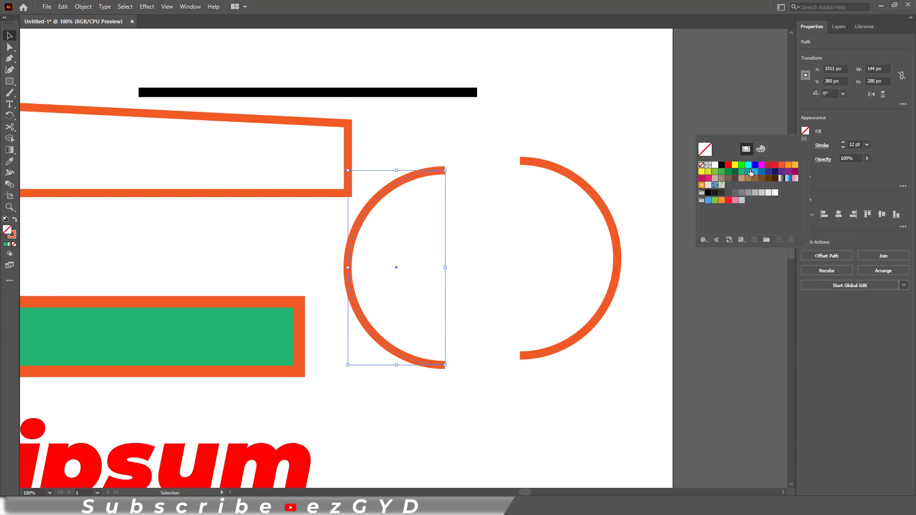
pyautogui.click(746, 171)
pyautogui.click(545, 116)
# Close the teal half-circle's path along its straight edge with Ctrl+J
pyautogui.click(427, 149)
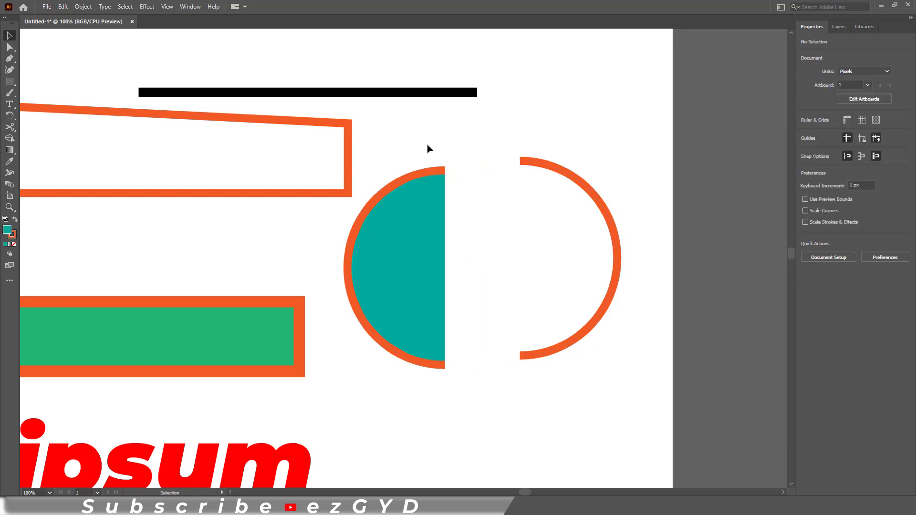
pyautogui.moveTo(399, 207); pyautogui.dragTo(406, 220)
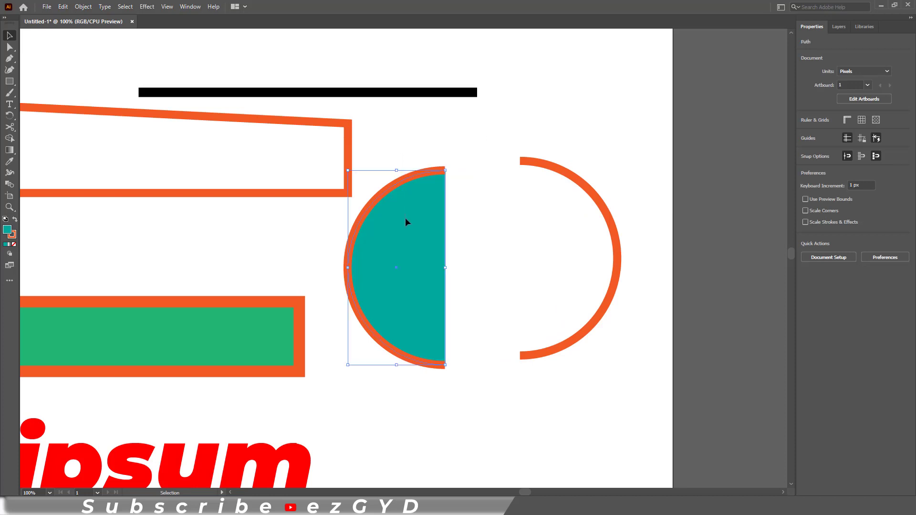
pyautogui.hotkey('ctrl', 'j')
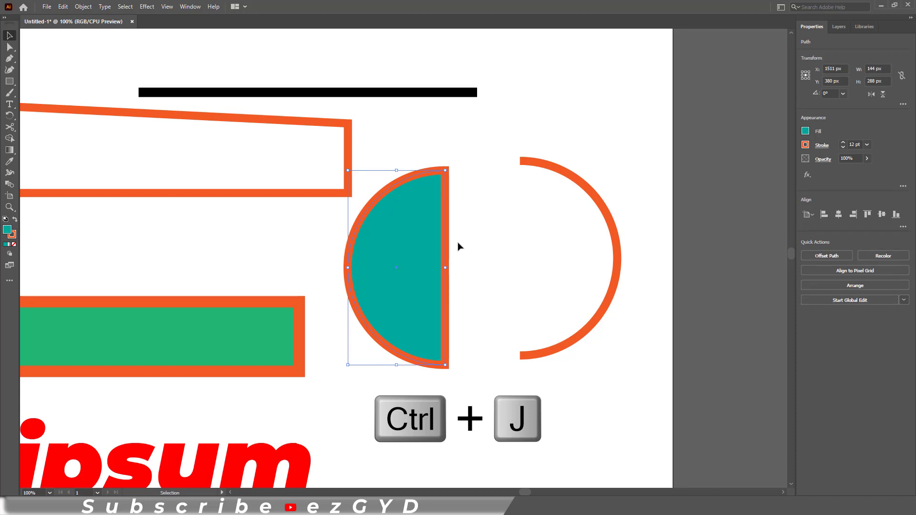
pyautogui.click(495, 244)
pyautogui.moveTo(359, 382); pyautogui.dragTo(487, 246)
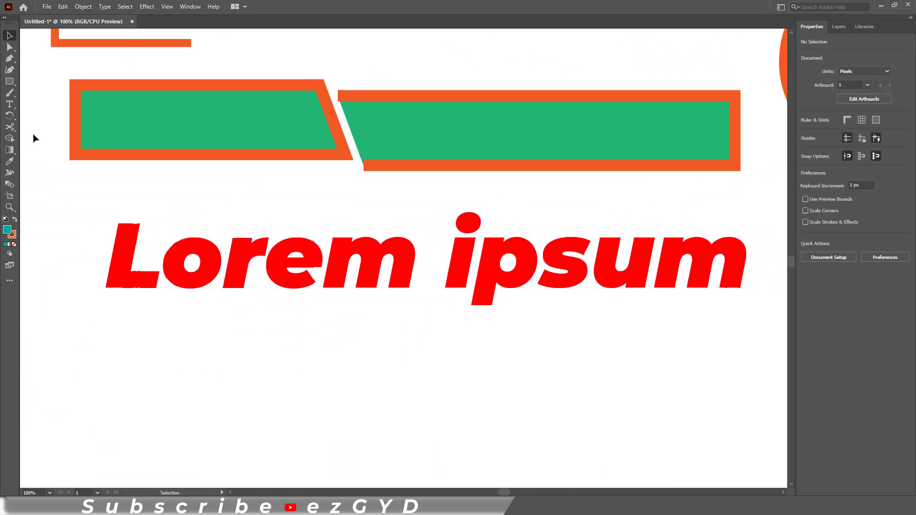
# Try cutting the live Lorem ipsum text and dismiss the Scissors alert
pyautogui.click(10, 127)
pyautogui.click(123, 267)
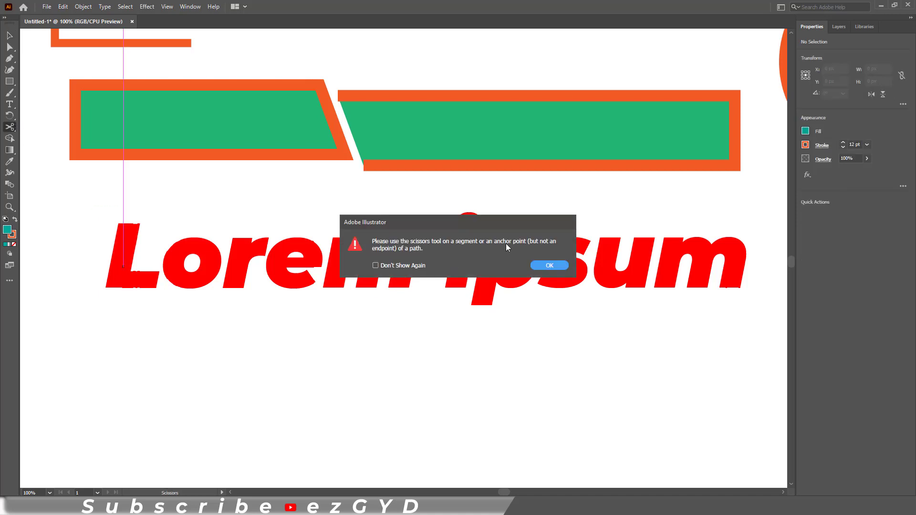
pyautogui.click(549, 265)
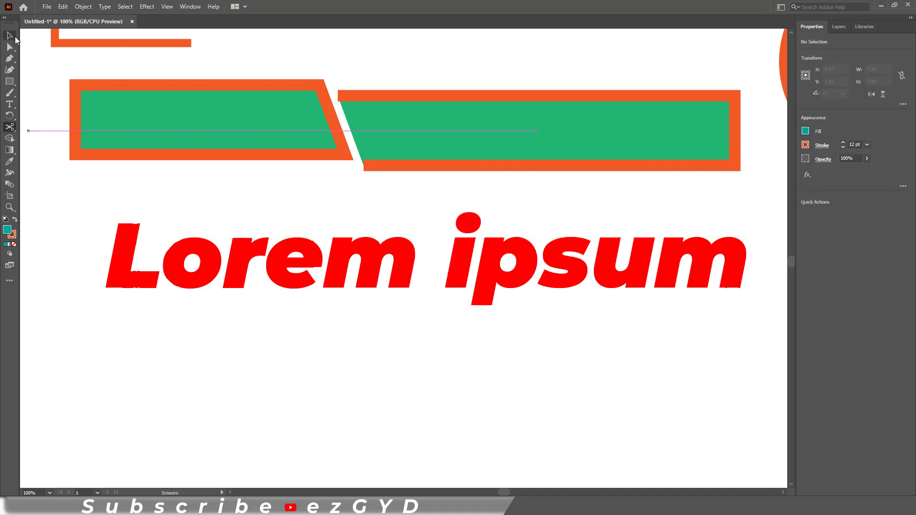
# Type 'sa' inside the word Lorem, then delete the extra letter
pyautogui.click(10, 35)
pyautogui.press('t')
pyautogui.click(162, 257)
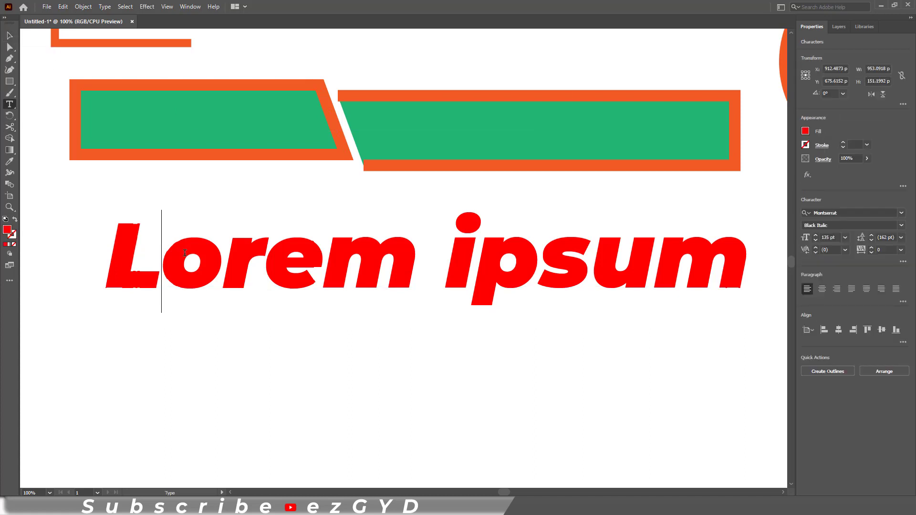
pyautogui.write('sa')
pyautogui.press('BackSpace')
pyautogui.press('BackSpace')
# Convert the Lorem ipsum text to outlines with Create Outlines
pyautogui.click(10, 35)
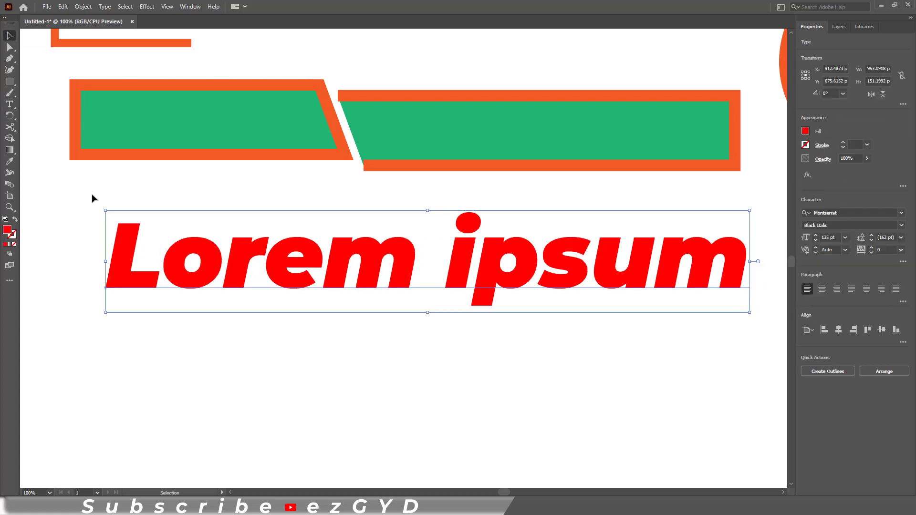
pyautogui.rightClick(128, 251)
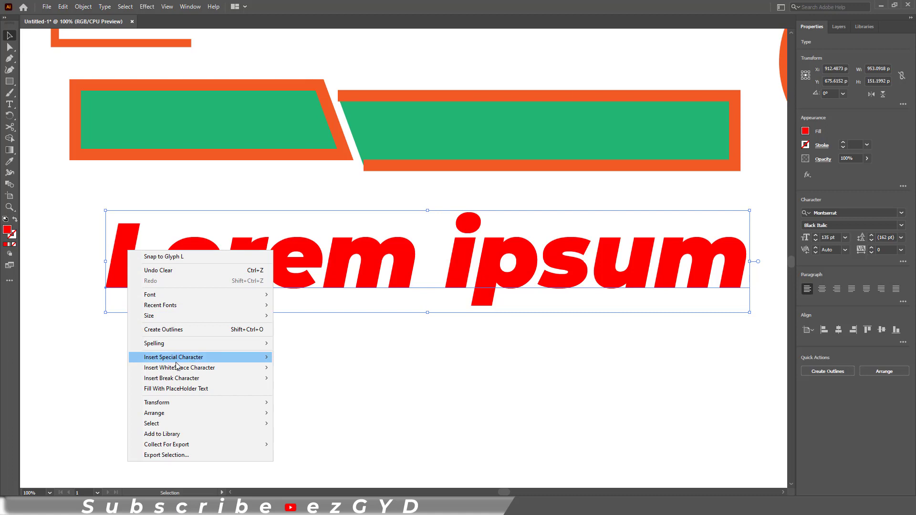
pyautogui.click(215, 329)
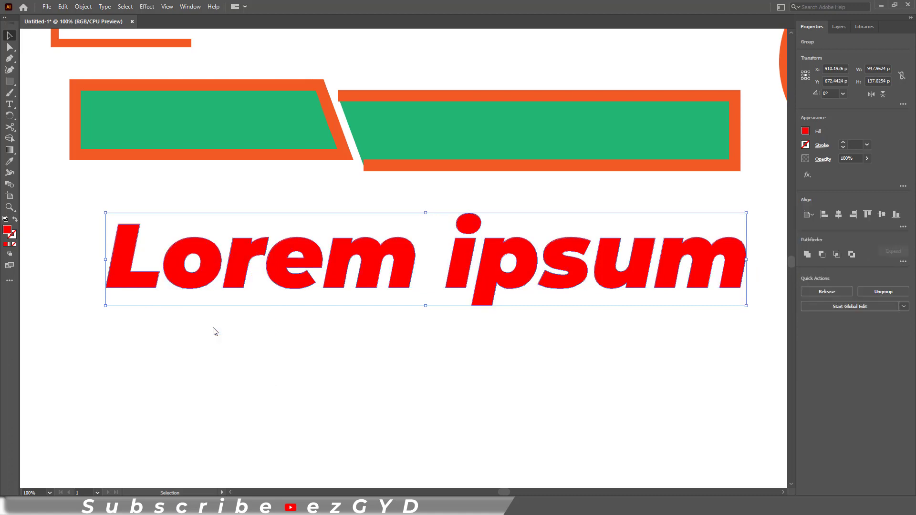
# Nudge the outlined Lorem ipsum slightly up-left and ungroup its letters
pyautogui.click(141, 292)
pyautogui.click(133, 272)
pyautogui.click(138, 349)
pyautogui.moveTo(125, 270)
pyautogui.mouseDown()
pyautogui.moveTo(112, 256)
pyautogui.moveTo(136, 263)
pyautogui.mouseUp()
pyautogui.click(121, 290)
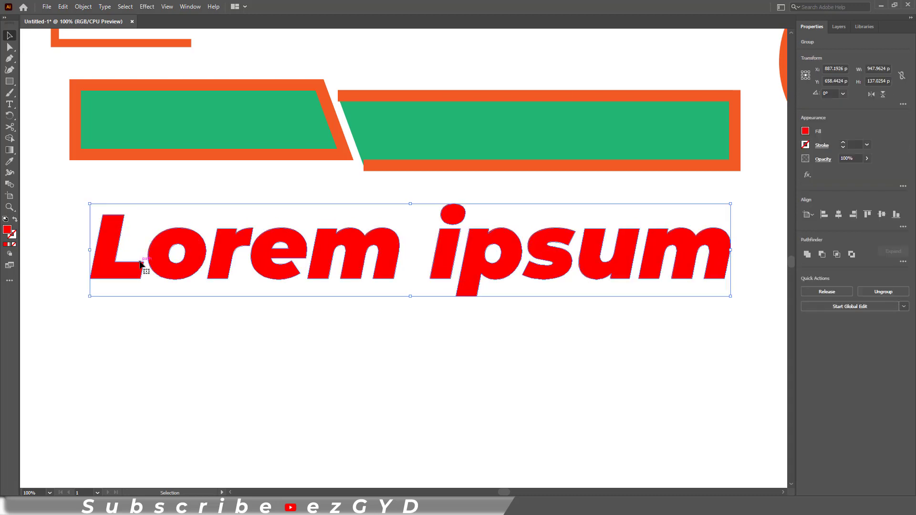
pyautogui.rightClick(131, 260)
pyautogui.rightClick(114, 271)
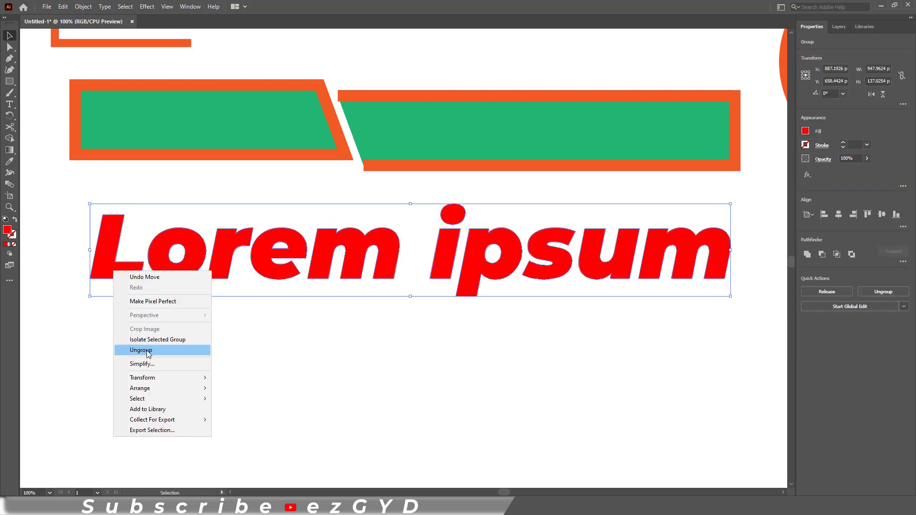
pyautogui.click(141, 350)
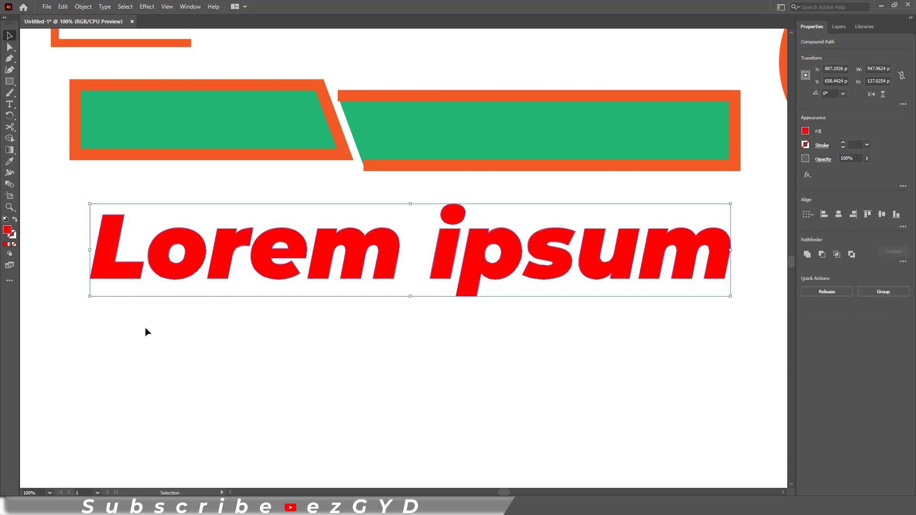
# Select the L alone and cut its outline at the top-left and bottom-left corners
pyautogui.click(122, 276)
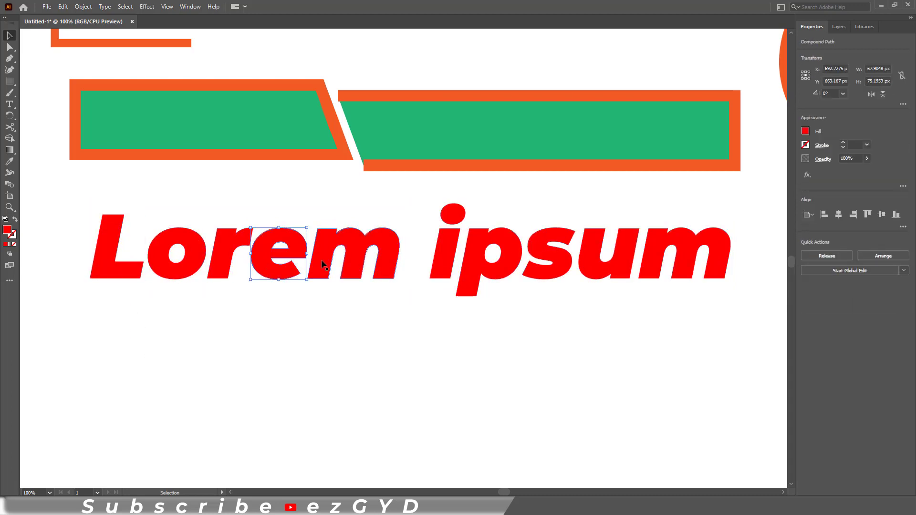
pyautogui.click(329, 260)
pyautogui.click(100, 248)
pyautogui.click(10, 126)
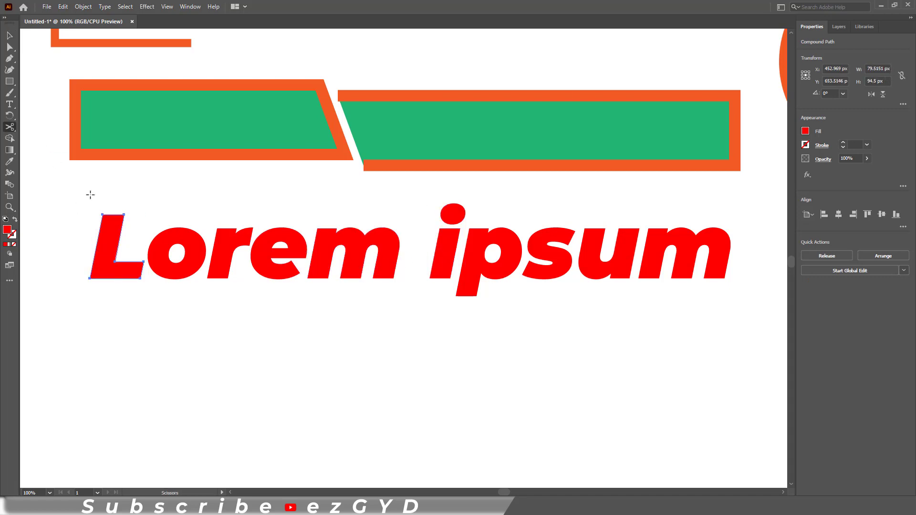
pyautogui.click(103, 214)
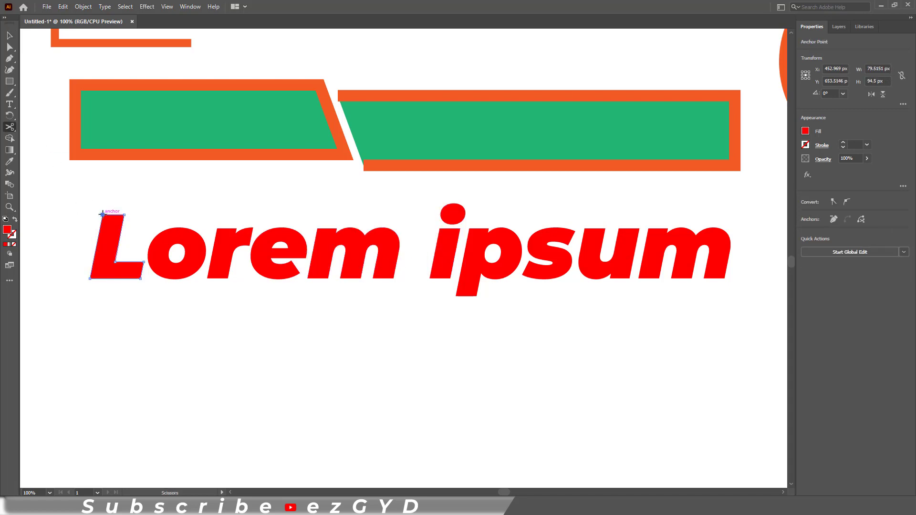
pyautogui.click(105, 279)
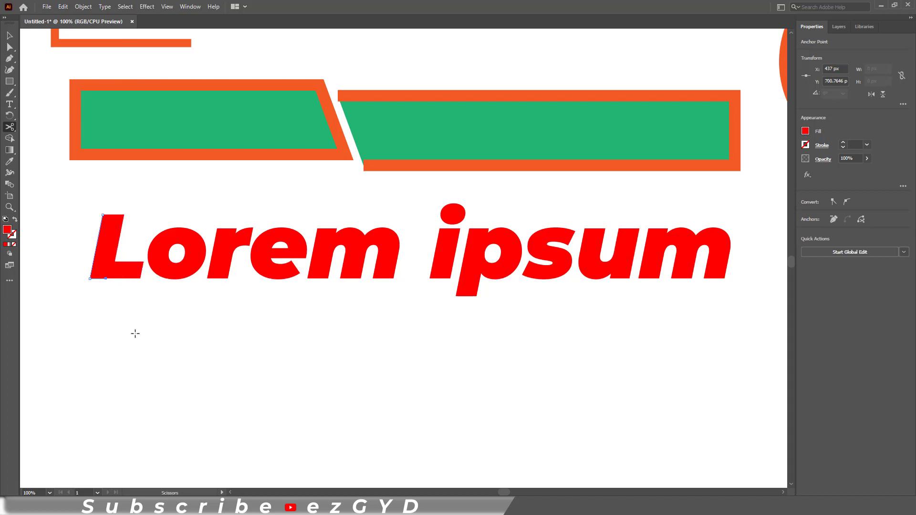
# Release the L's compound path into separate pieces
pyautogui.click(9, 36)
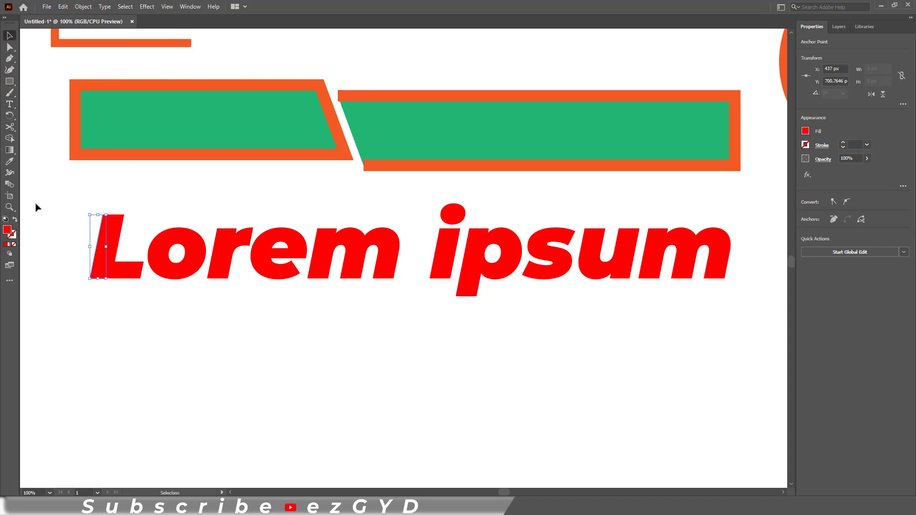
pyautogui.click(103, 258)
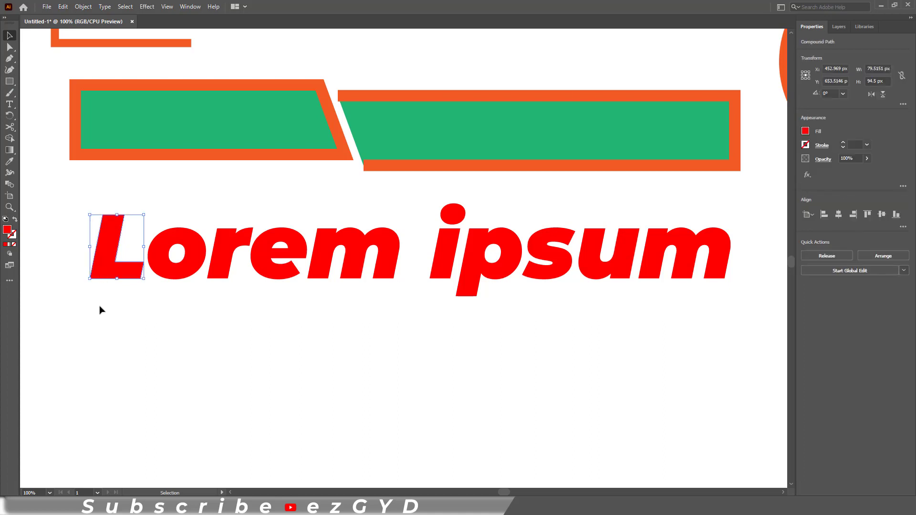
pyautogui.rightClick(101, 268)
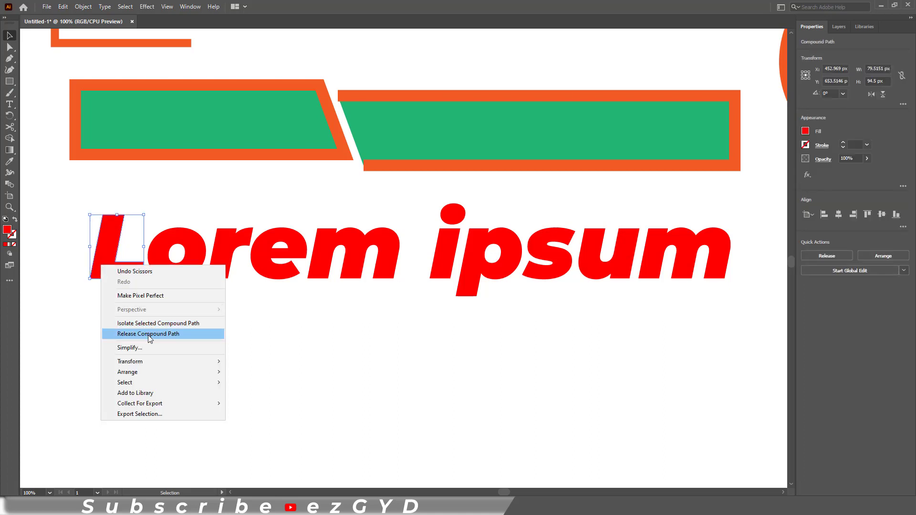
pyautogui.click(148, 335)
# Select the thin left sliver and nudge it with Shift+arrow keys beside the L
pyautogui.click(127, 317)
pyautogui.click(99, 262)
pyautogui.hotkey('shift', 'Left')
pyautogui.hotkey('shift', 'Left')
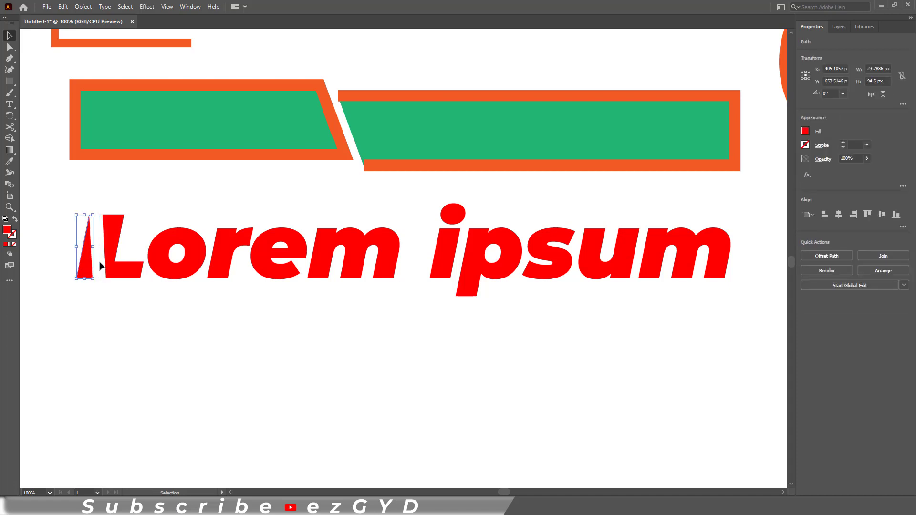
pyautogui.hotkey('shift', 'Right')
pyautogui.click(120, 318)
# Cut the letter o at its upper left and at its bottom
pyautogui.click(160, 262)
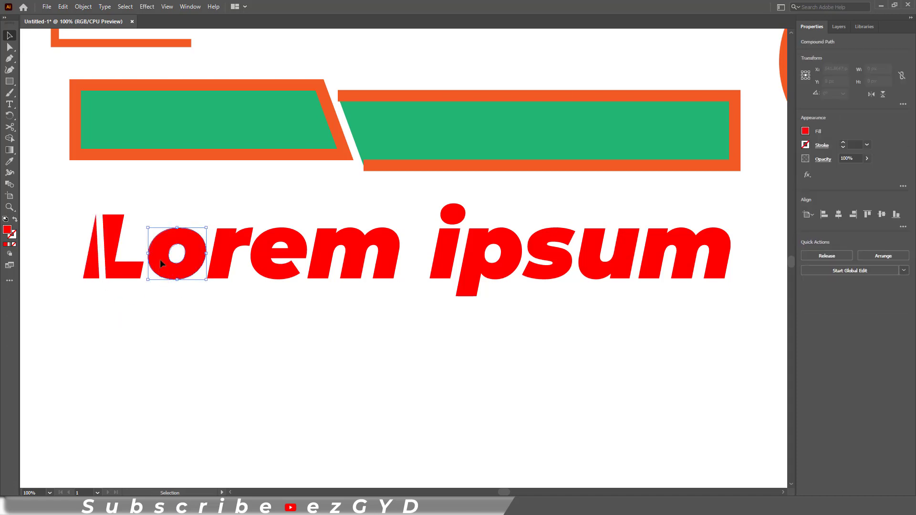
pyautogui.press('c')
pyautogui.click(162, 231)
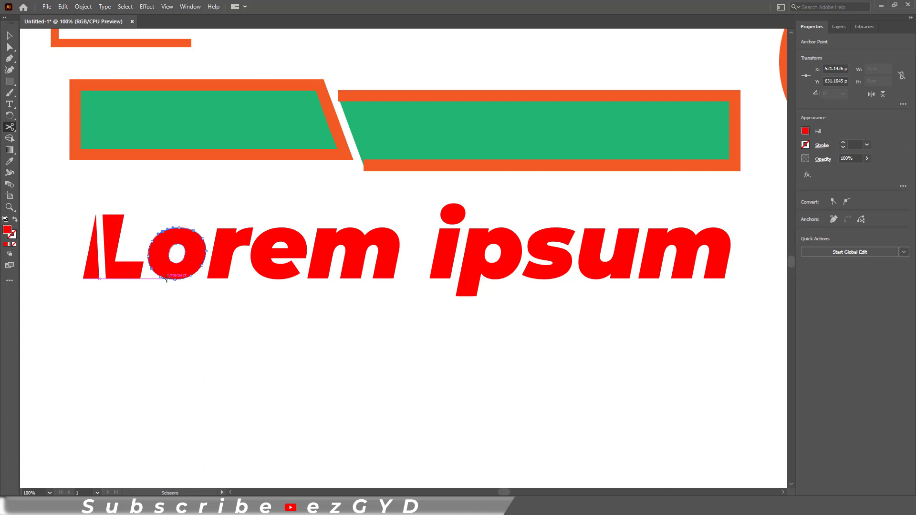
pyautogui.click(166, 277)
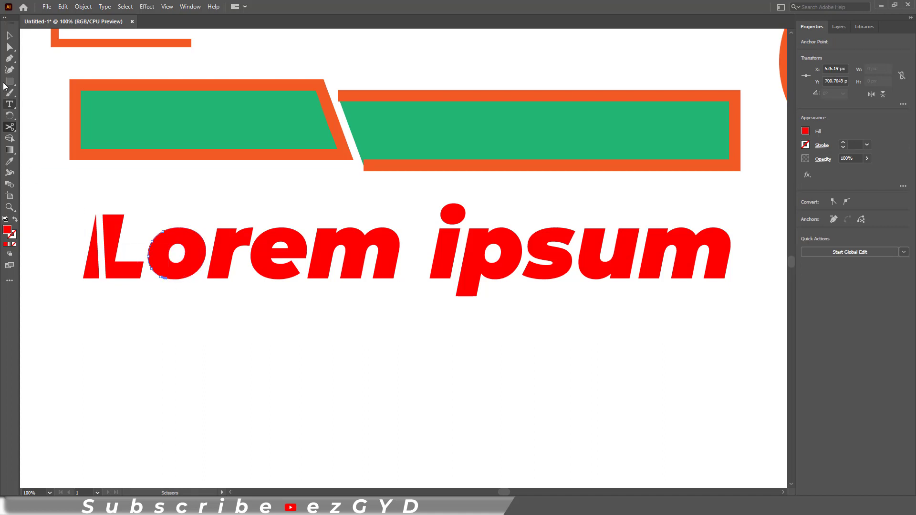
pyautogui.click(10, 36)
# Select the whole o and release its compound path
pyautogui.click(166, 235)
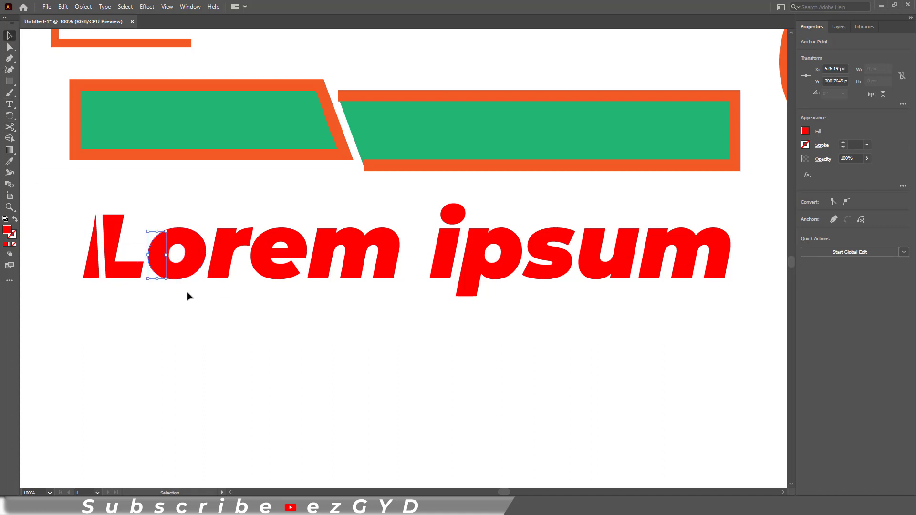
pyautogui.click(108, 210)
pyautogui.click(158, 248)
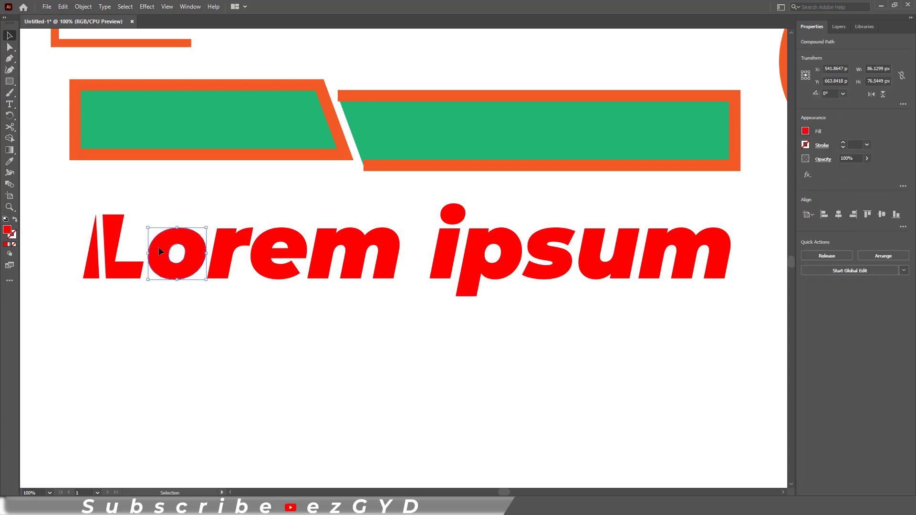
pyautogui.rightClick(159, 247)
pyautogui.click(202, 316)
pyautogui.click(200, 314)
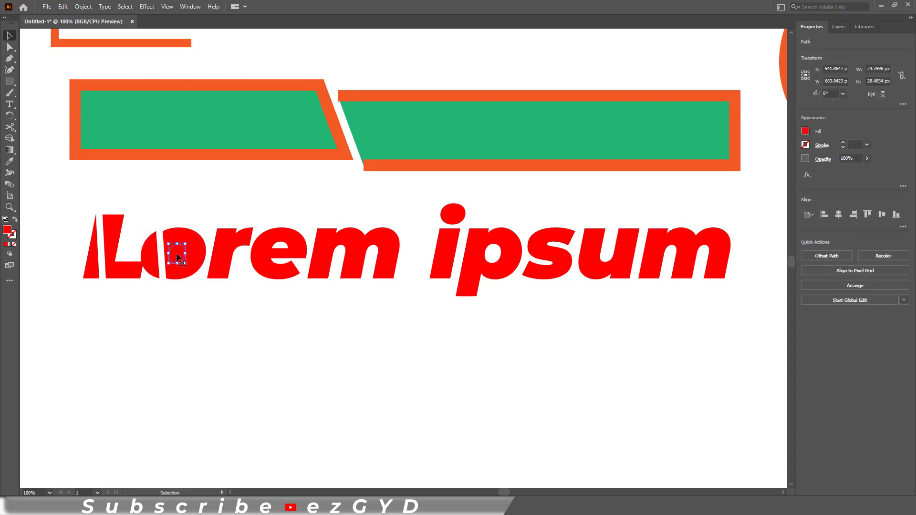
# Select the o with its inner counter and divide them using the Pathfinder panel
pyautogui.keyDown('shift'); pyautogui.click(187, 271); pyautogui.keyUp('shift')
pyautogui.click(191, 6)
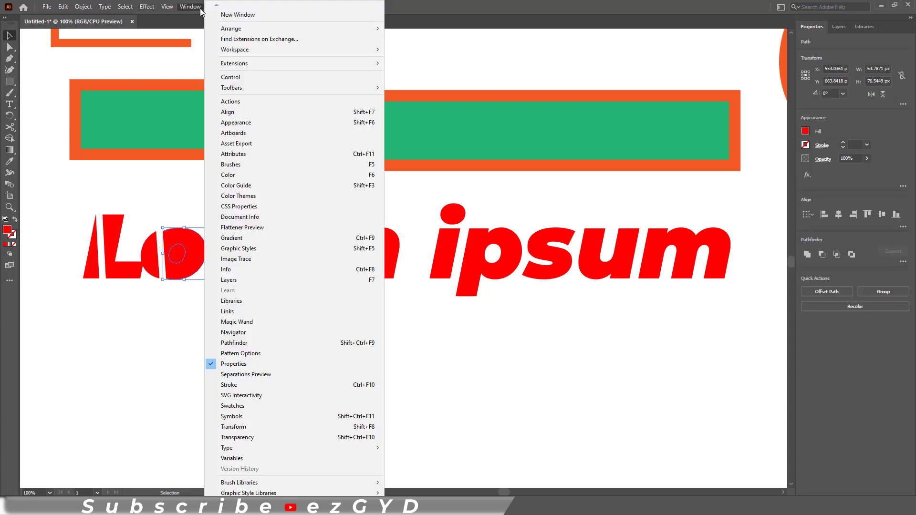
pyautogui.click(257, 343)
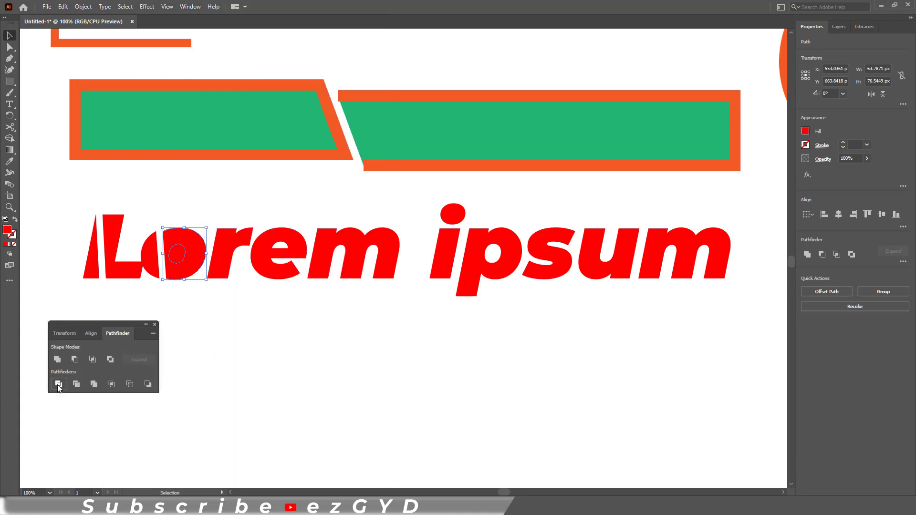
# Ungroup the divided pieces of the o and delete the inner counter shape
pyautogui.rightClick(180, 258)
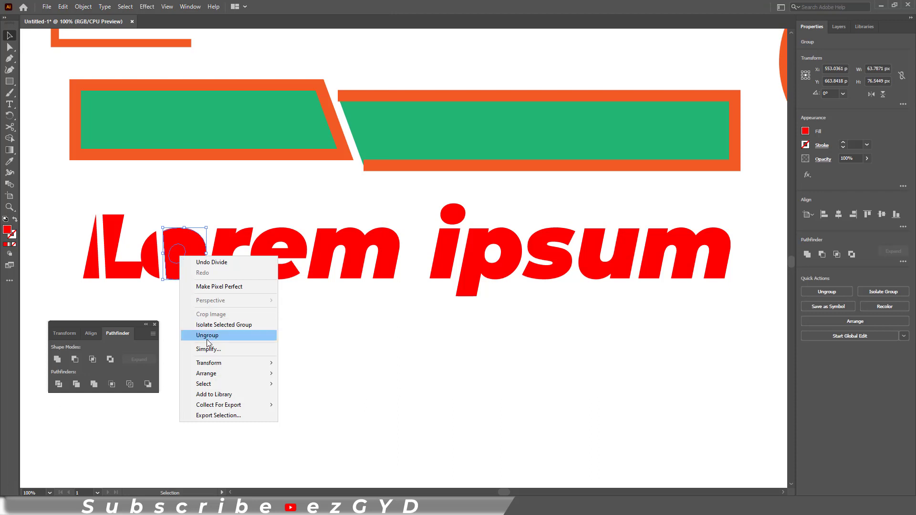
pyautogui.click(208, 340)
pyautogui.click(203, 333)
pyautogui.click(180, 252)
pyautogui.press('Delete')
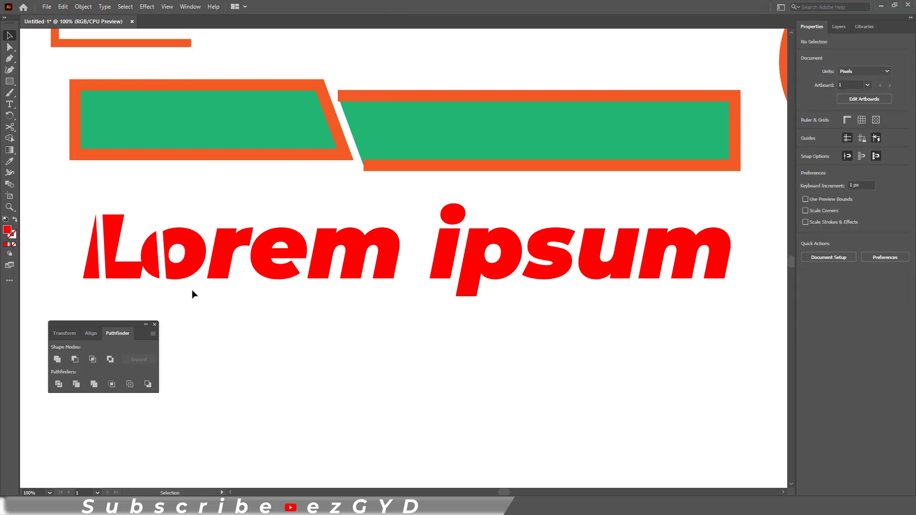
# Cut the letter r's outline at two points with the Scissors tool
pyautogui.click(223, 258)
pyautogui.press('c')
pyautogui.click(217, 228)
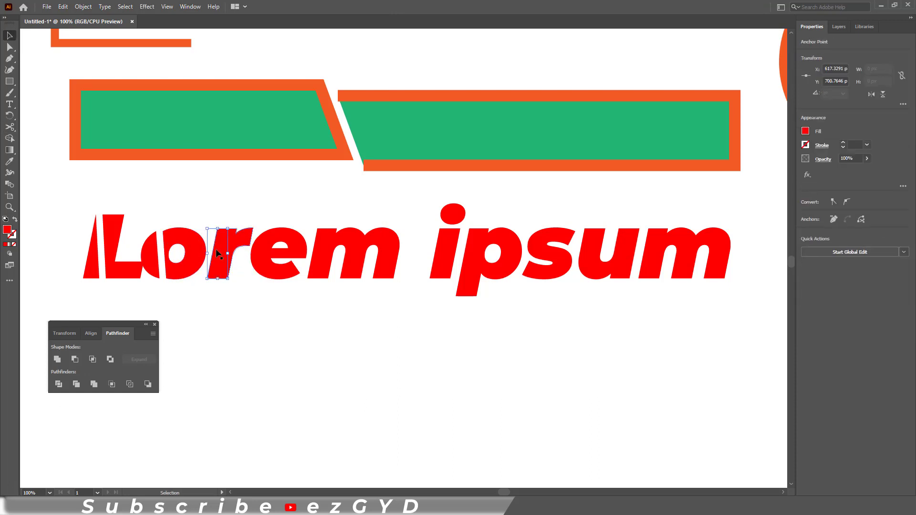
pyautogui.click(228, 279)
# Slice the e at two points and move its cut-off piece down and left
pyautogui.keyDown('ctrl'); pyautogui.click(245, 318); pyautogui.keyUp('ctrl')
pyautogui.click(345, 192)
pyautogui.press('c')
pyautogui.click(357, 229)
pyautogui.click(350, 157)
pyautogui.press('v')
pyautogui.moveTo(341, 205); pyautogui.dragTo(331, 216)
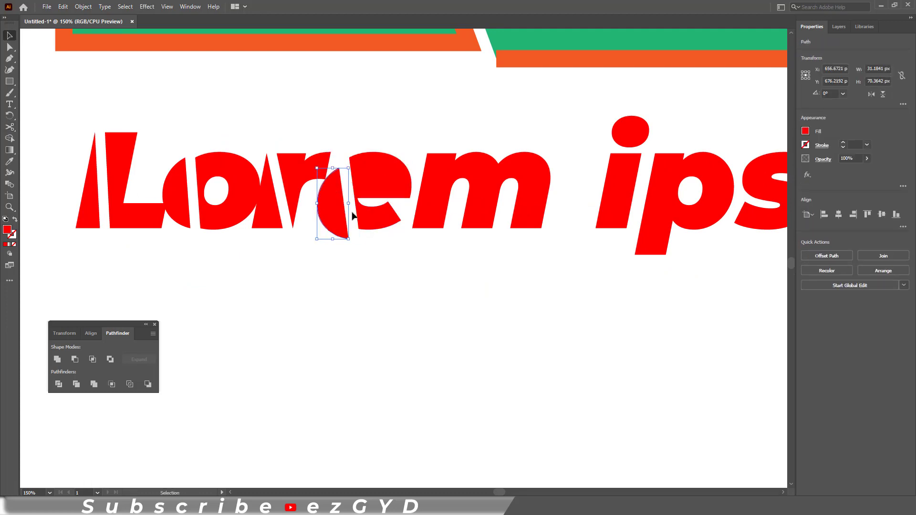
# Slice the m of 'Lorem' and offset its cut-off piece down and left
pyautogui.press('c')
pyautogui.click(444, 228)
pyautogui.click(427, 153)
pyautogui.press('v')
pyautogui.moveTo(426, 210); pyautogui.dragTo(421, 218)
# Cut the i and p outlines and shift their cut-off slices
pyautogui.press('c')
pyautogui.click(248, 219)
pyautogui.moveTo(580, 208); pyautogui.dragTo(222, 200)
pyautogui.click(231, 144)
pyautogui.press('v')
pyautogui.press('c')
pyautogui.click(280, 247)
# Cut the s diagonally, move its lower-left slice, and start slicing the u
pyautogui.click(356, 194)
pyautogui.moveTo(385, 178); pyautogui.dragTo(334, 204)
pyautogui.press('c')
pyautogui.click(339, 166)
pyautogui.click(381, 230)
pyautogui.press('v')
# Finish cutting the u and the final m, shifting both cut slices
pyautogui.click(430, 208)
pyautogui.click(431, 237)
pyautogui.press('v')
pyautogui.moveTo(416, 205); pyautogui.dragTo(411, 214)
pyautogui.moveTo(398, 156); pyautogui.dragTo(333, 167)
# Cut the final m at a second point and release its compound path into pieces
pyautogui.click(454, 208)
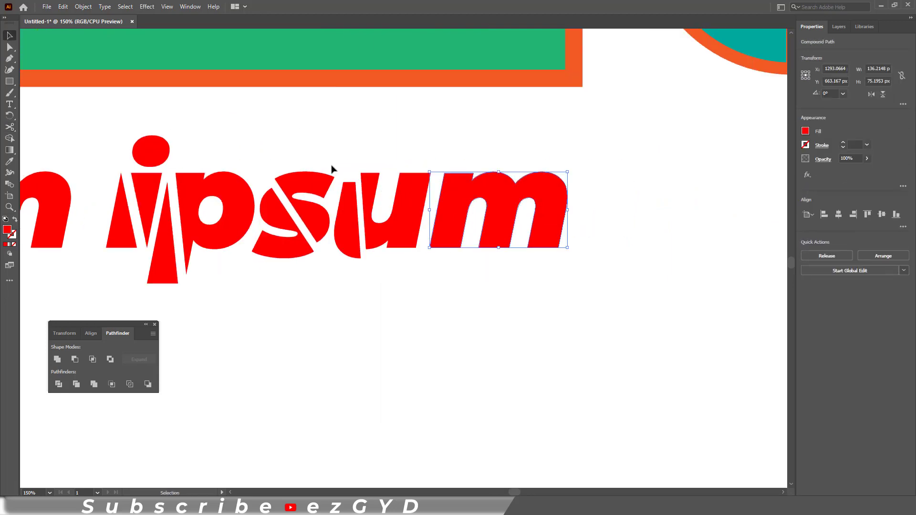
pyautogui.press('c')
pyautogui.click(458, 173)
pyautogui.rightClick(459, 207)
pyautogui.click(493, 276)
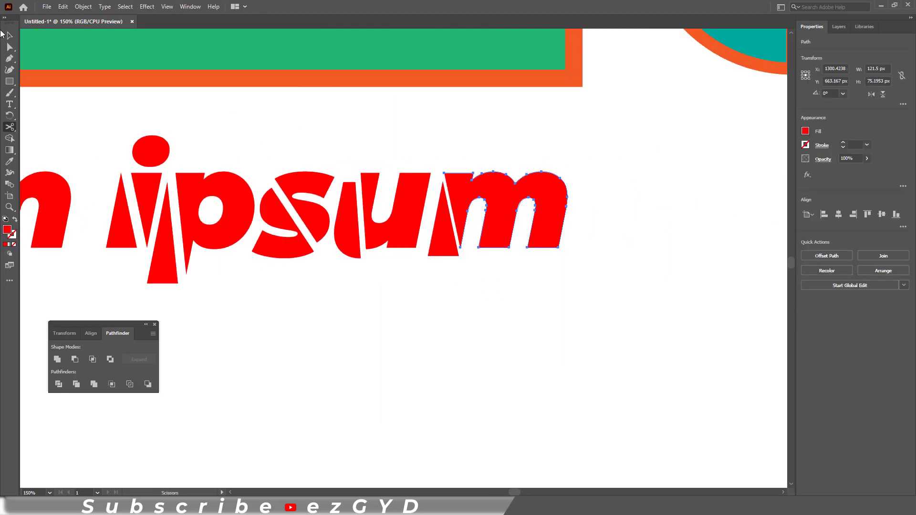